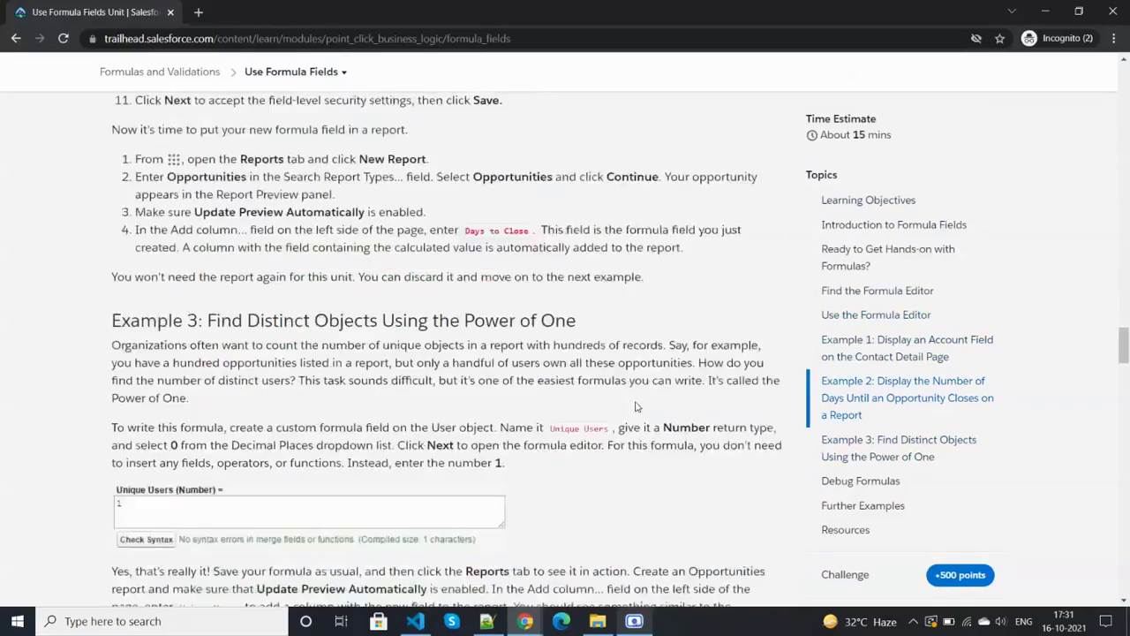
Step: Find the Hands-on Challenge at the end of the formula fields unit and launch its hands-on org
scroll(636, 406, down, 20)
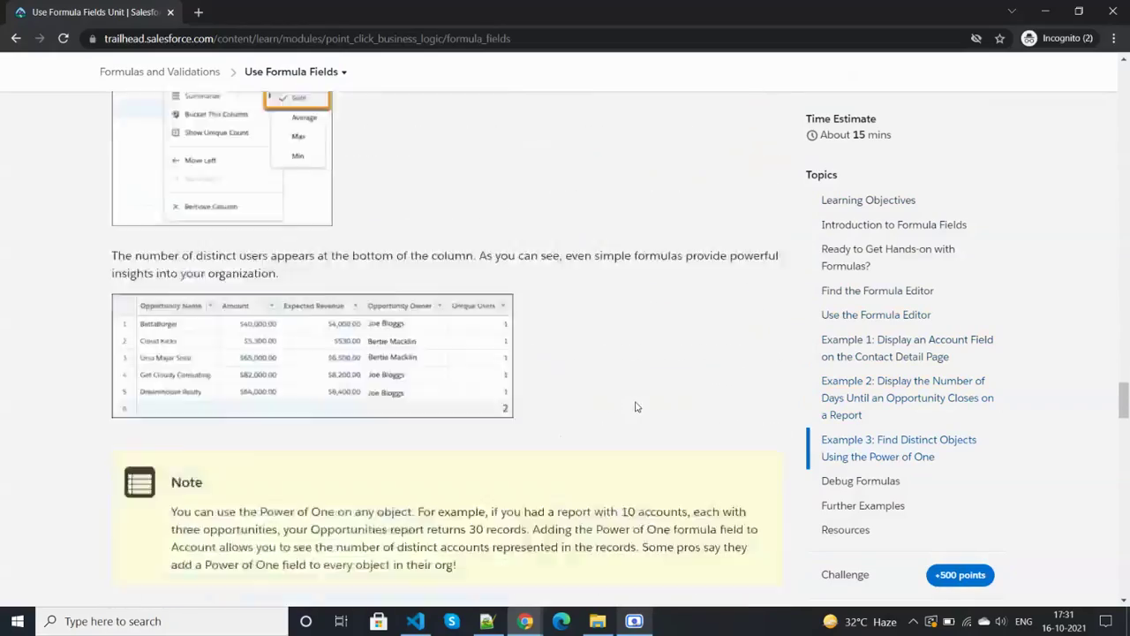
scroll(636, 404, down, 14)
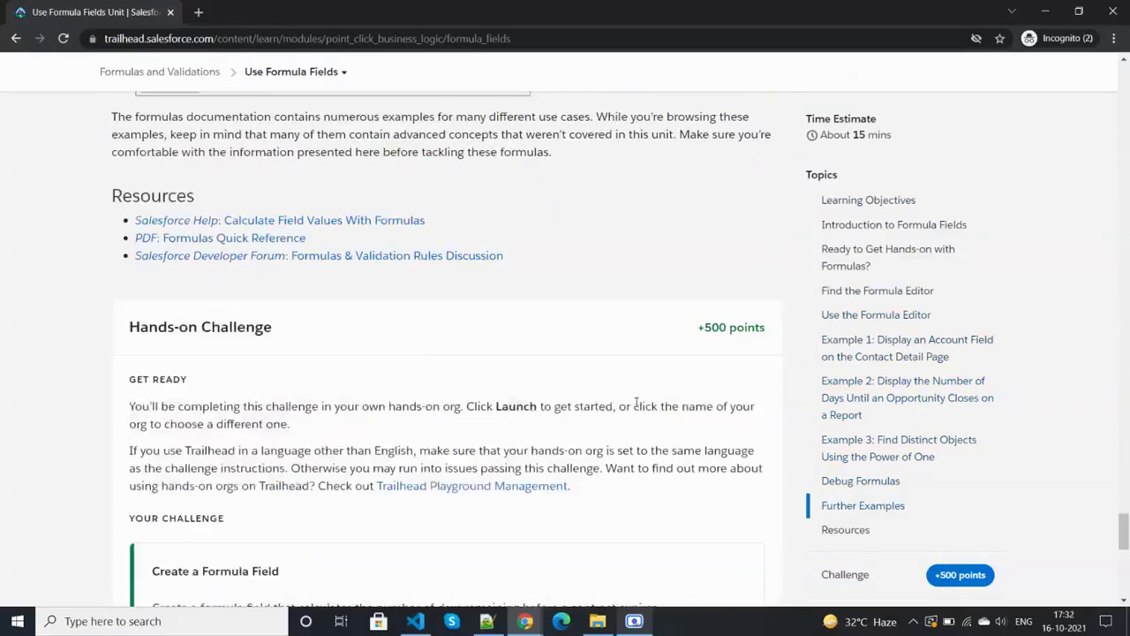
scroll(637, 406, up, 2)
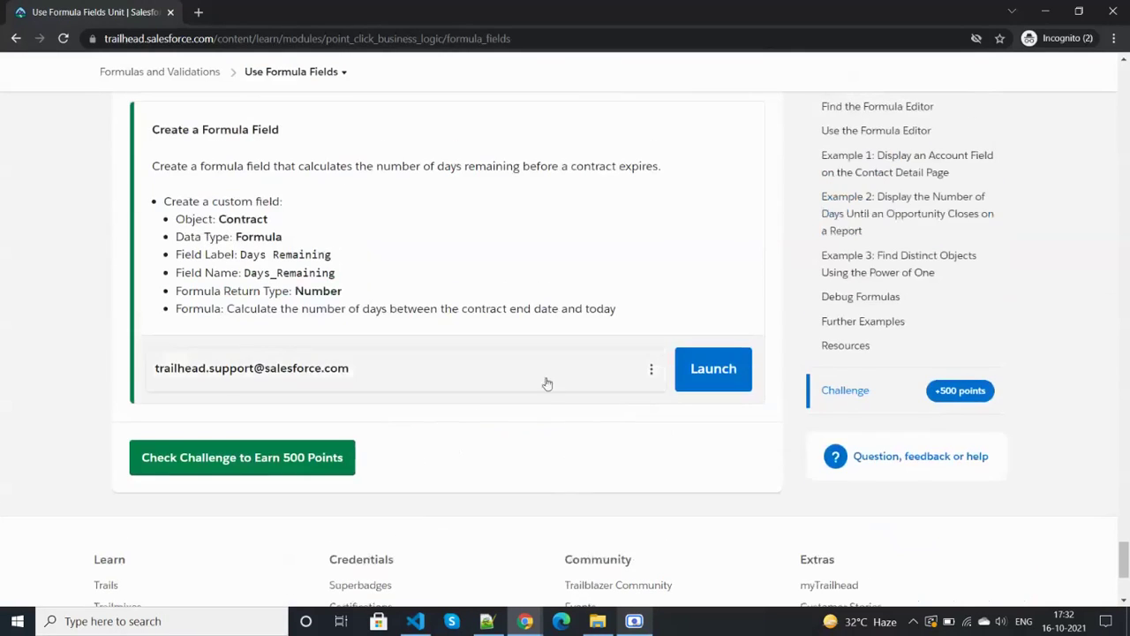
click(714, 371)
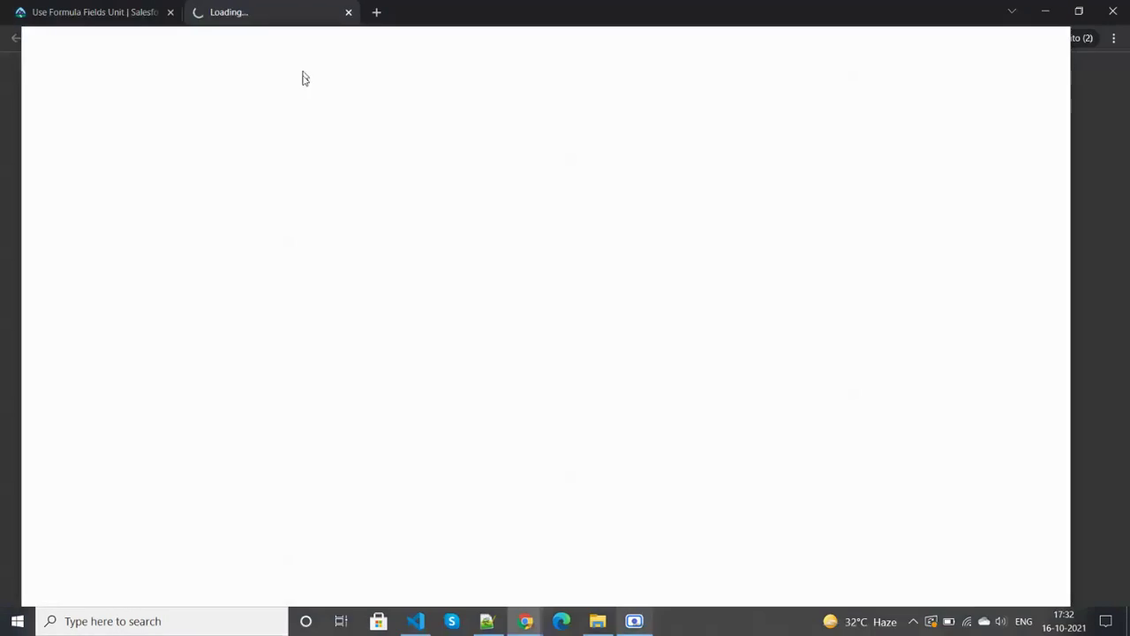
Step: Return to the Trailhead page and review the target object and field requirements of the Create a Formula Field challenge
key(alt+Tab)
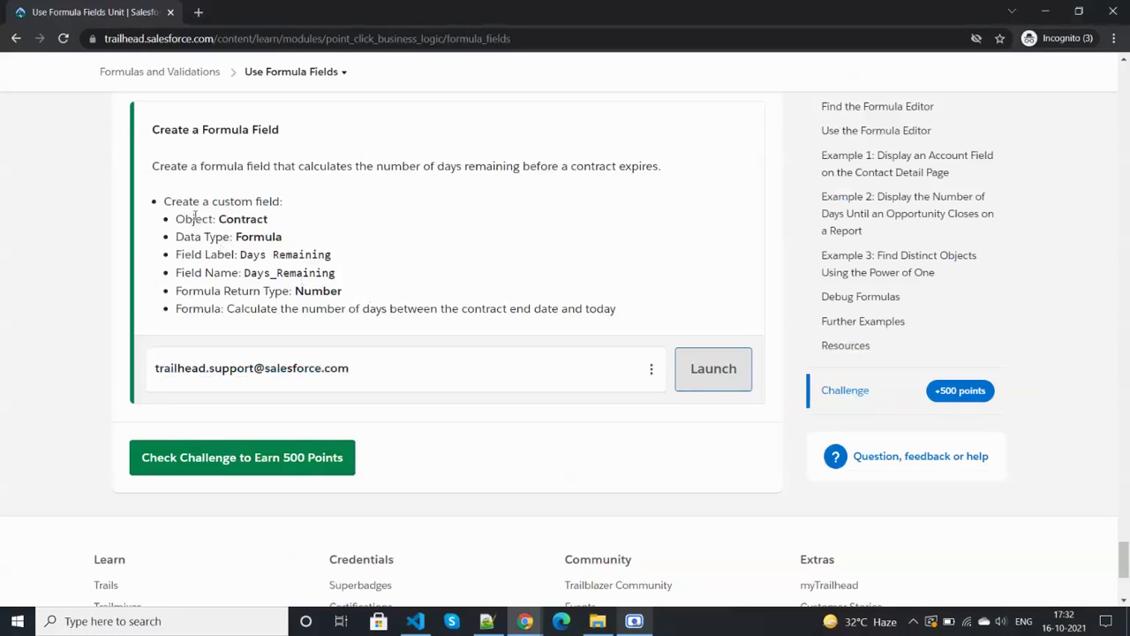
double_click(243, 218)
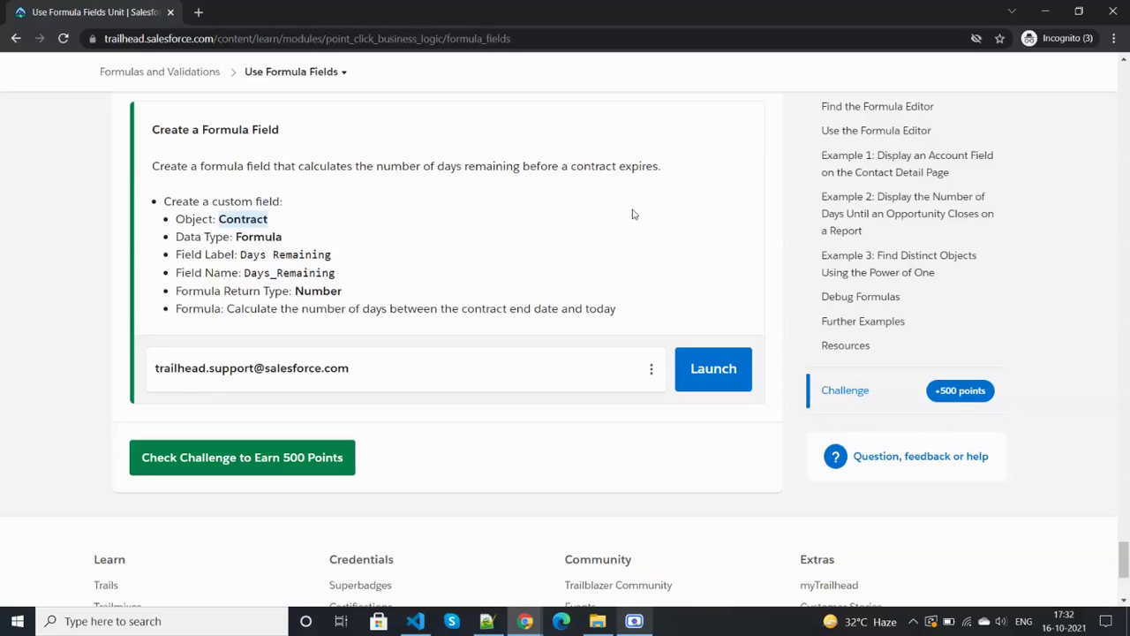
scroll(632, 213, up, 3)
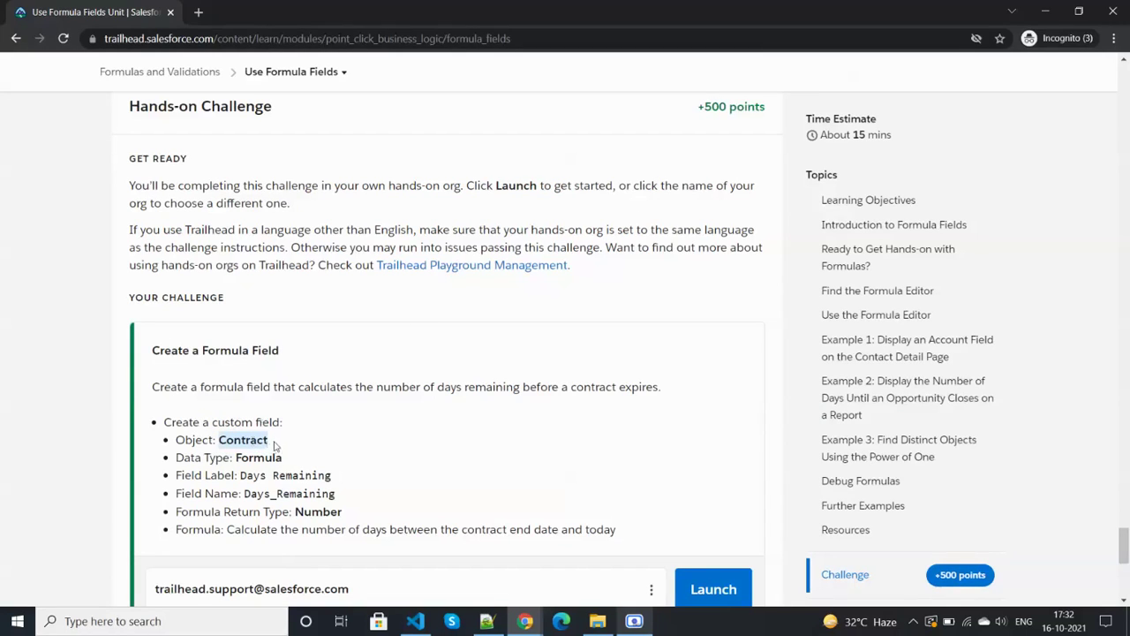
Step: Switch to the org's Setup, search the Object Manager for "contract" and open the Contract object
key(alt+Tab)
click(197, 412)
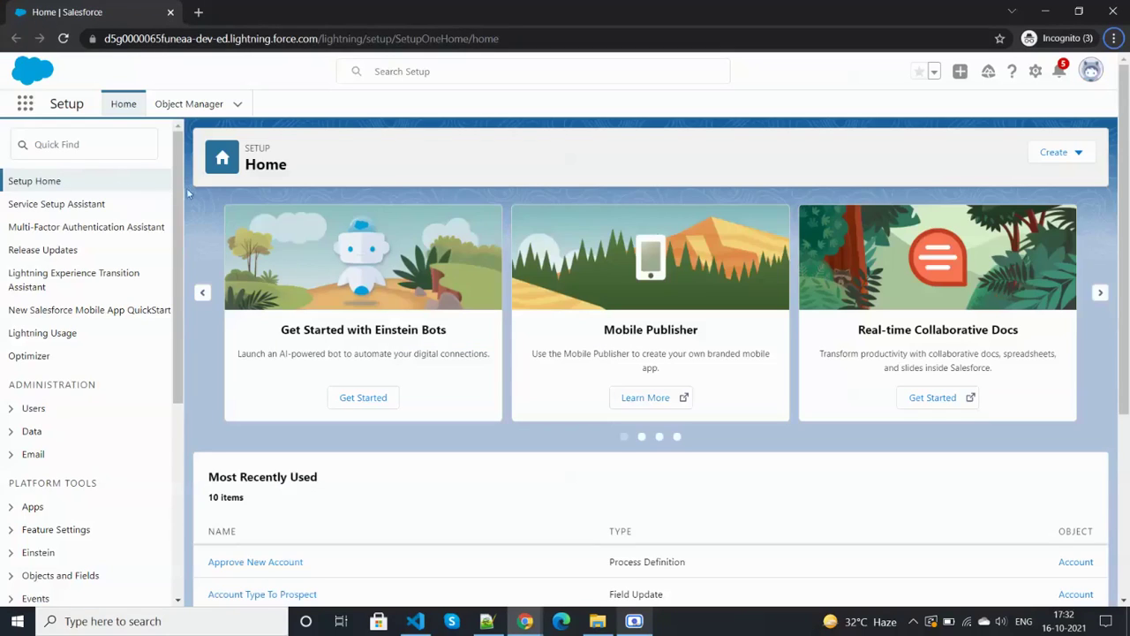
click(181, 106)
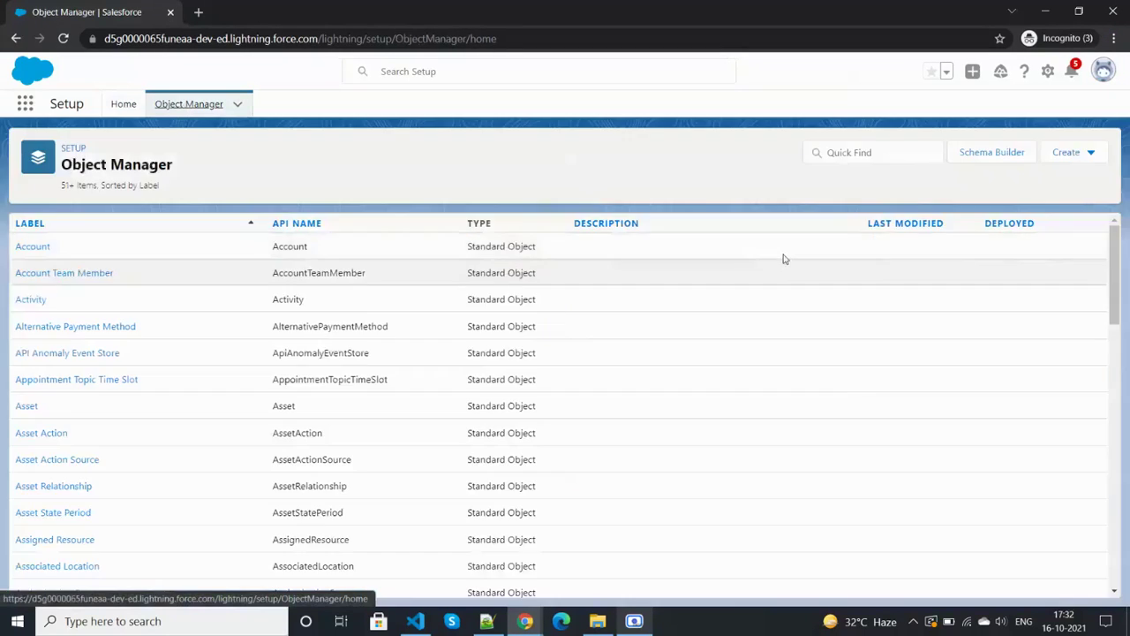
click(836, 155)
text(d)
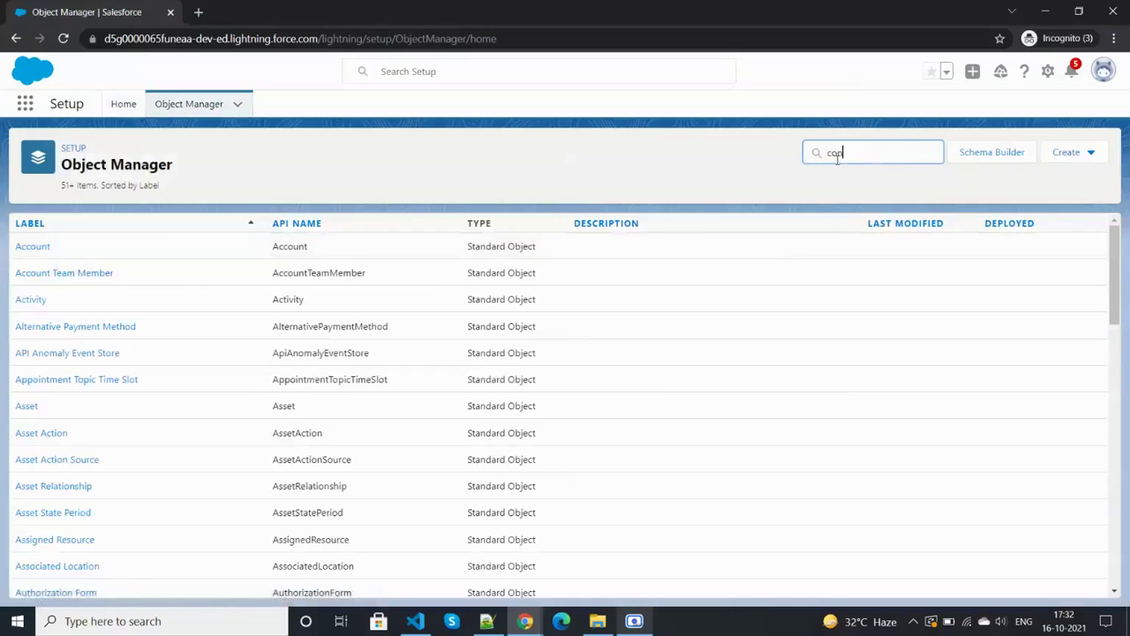
key(BackSpace)
key(BackSpace)
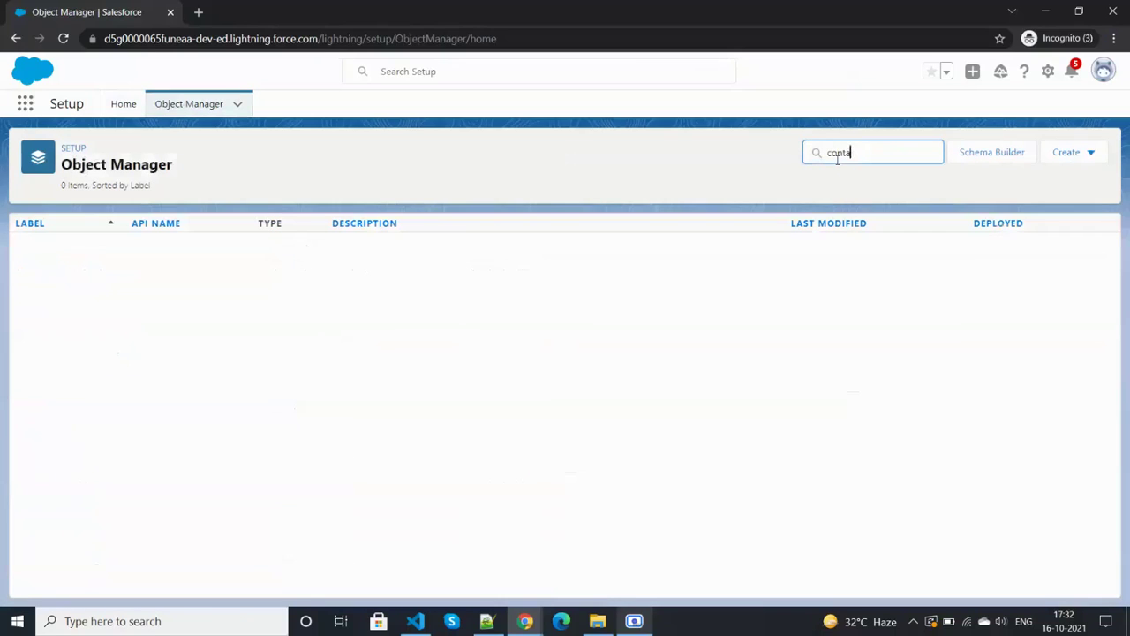
text(ract)
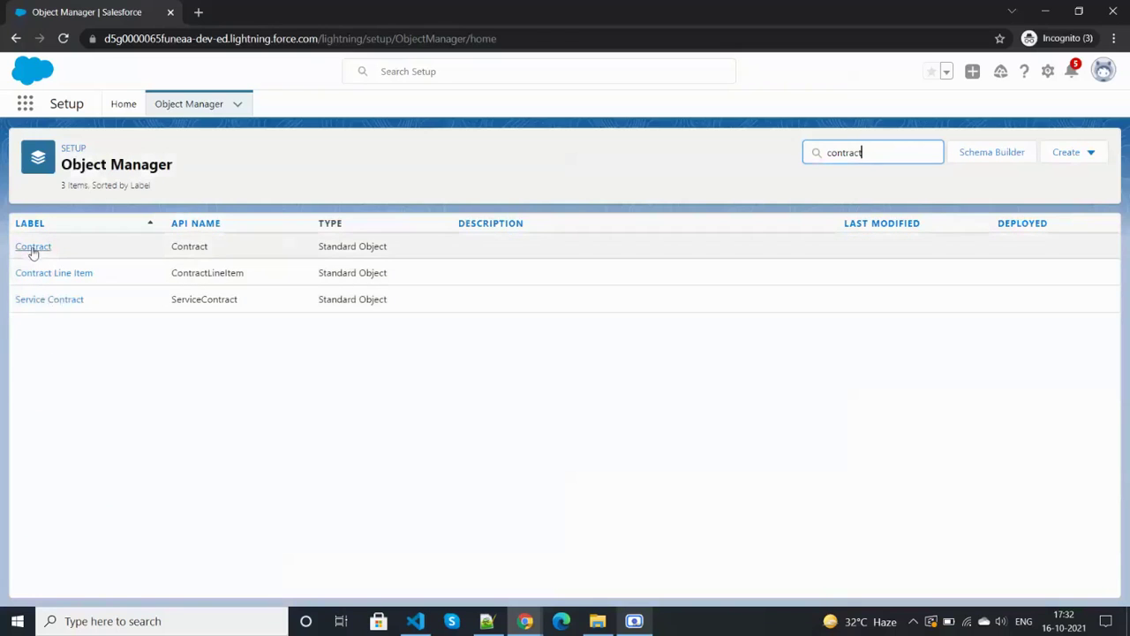
click(33, 248)
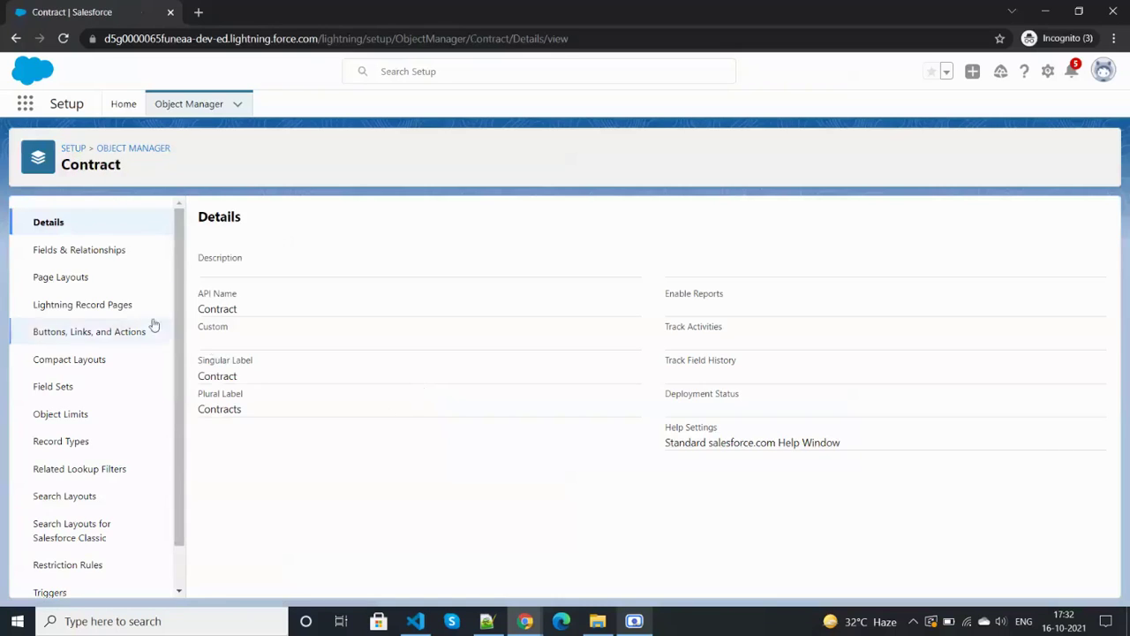
Step: Start a new custom field in the Contract object's Fields & Relationships and open its form in Salesforce Classic
click(80, 252)
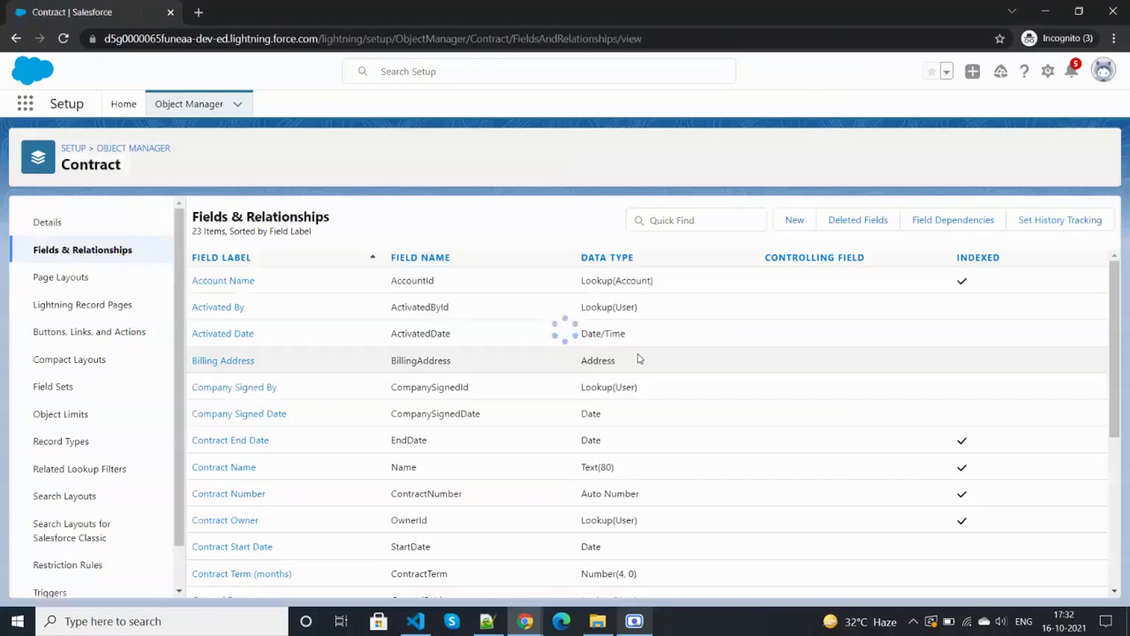
click(792, 220)
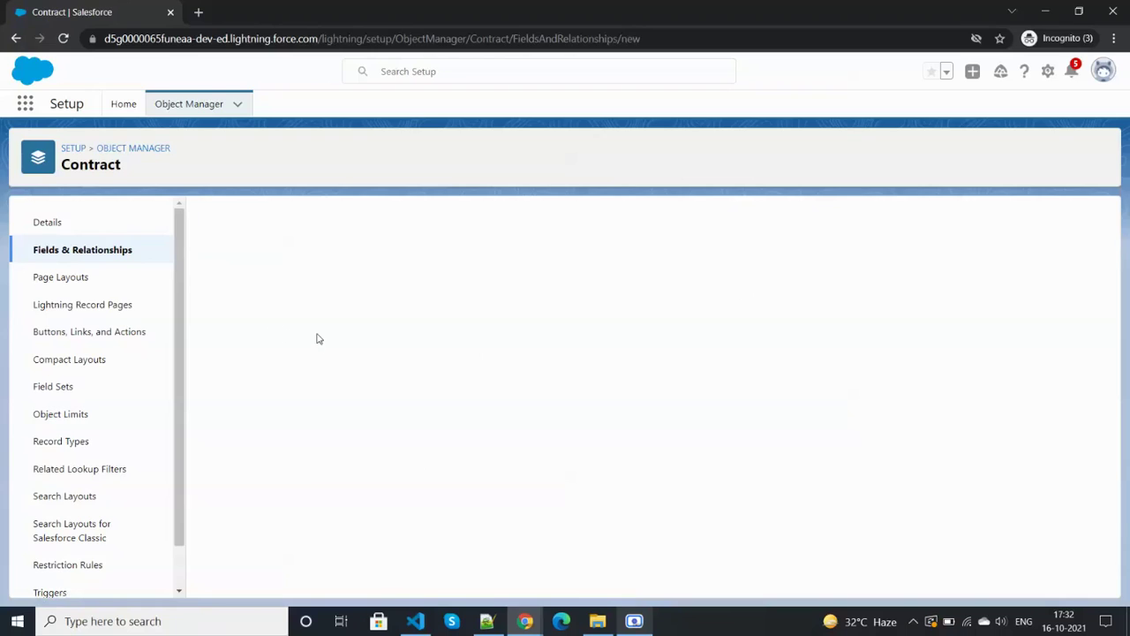
key(alt+Tab)
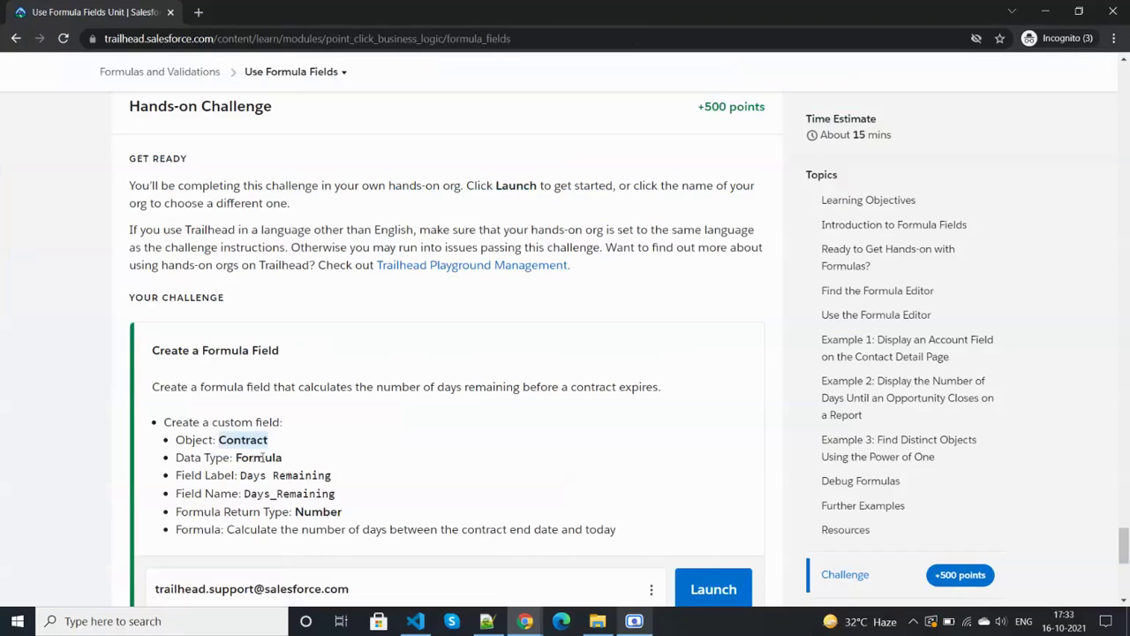
key(alt+Tab)
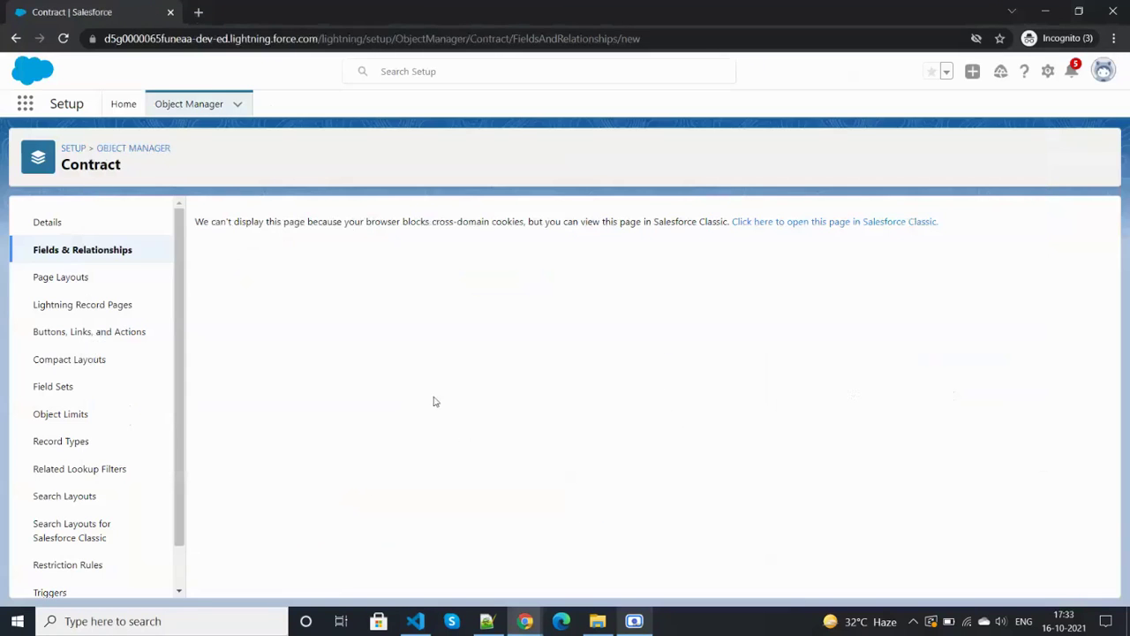
click(840, 226)
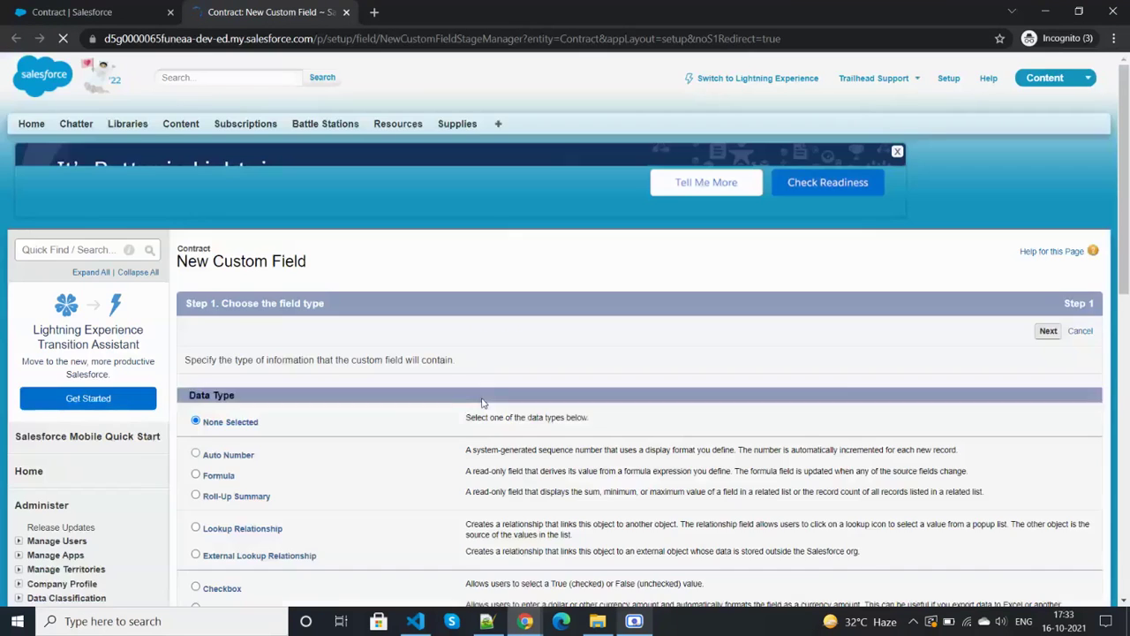
Step: Choose Formula as the new custom field's data type and continue to the output type step
scroll(368, 454, down, 5)
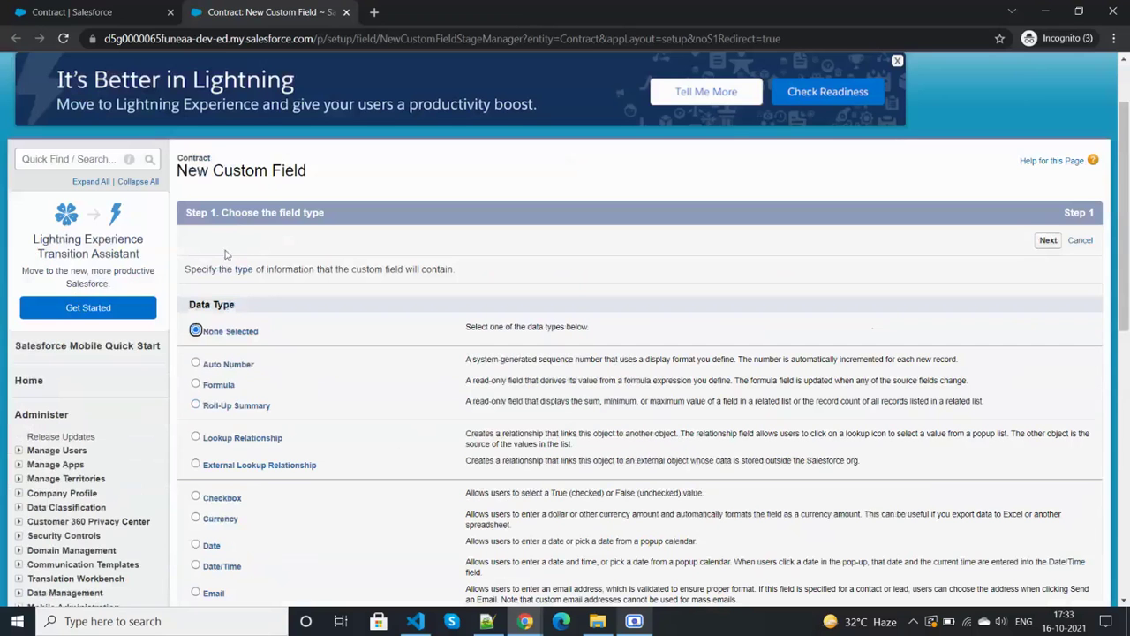
click(195, 384)
click(1049, 241)
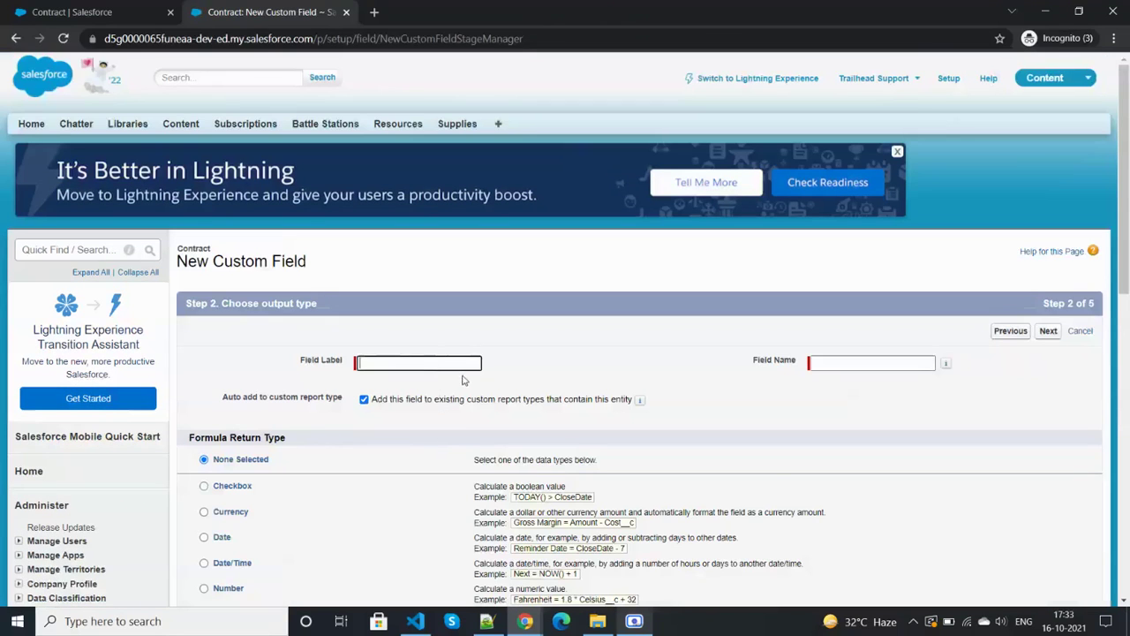
Step: Copy "Days Remaining" from the challenge instructions into the field label and let the field name fill in as Days_Remaining
key(alt+Tab)
drag(332, 475, 243, 474)
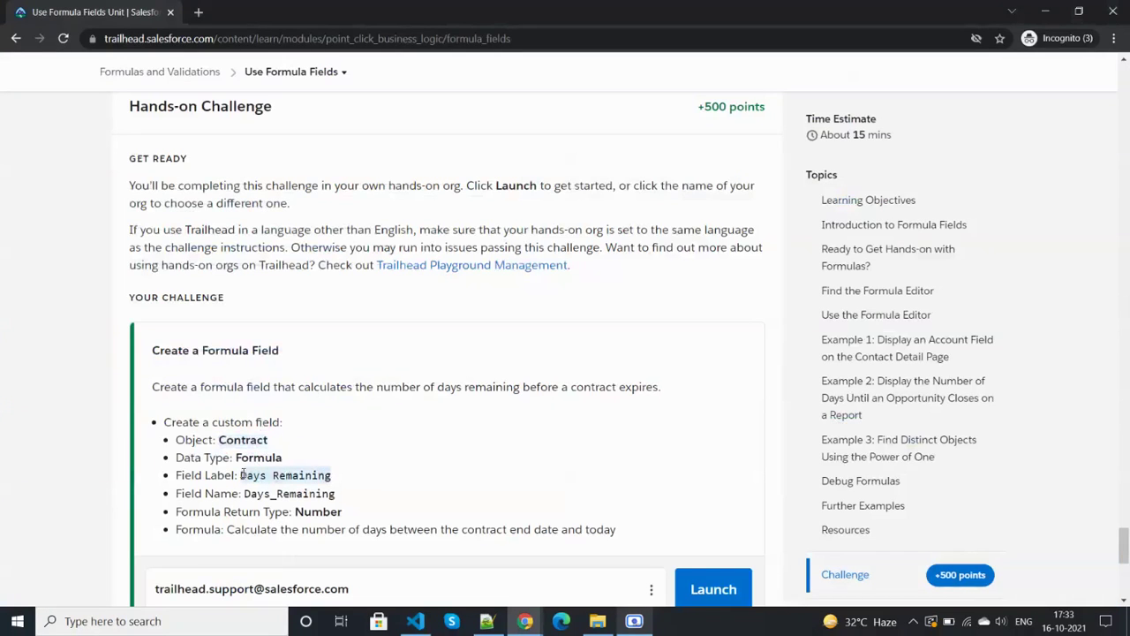
key(ctrl+c)
key(alt+Tab)
click(475, 361)
key(ctrl+v)
key(Tab)
Step: Set the formula return type to Number with 0 decimal places and continue to the formula step
scroll(479, 414, down, 3)
click(225, 375)
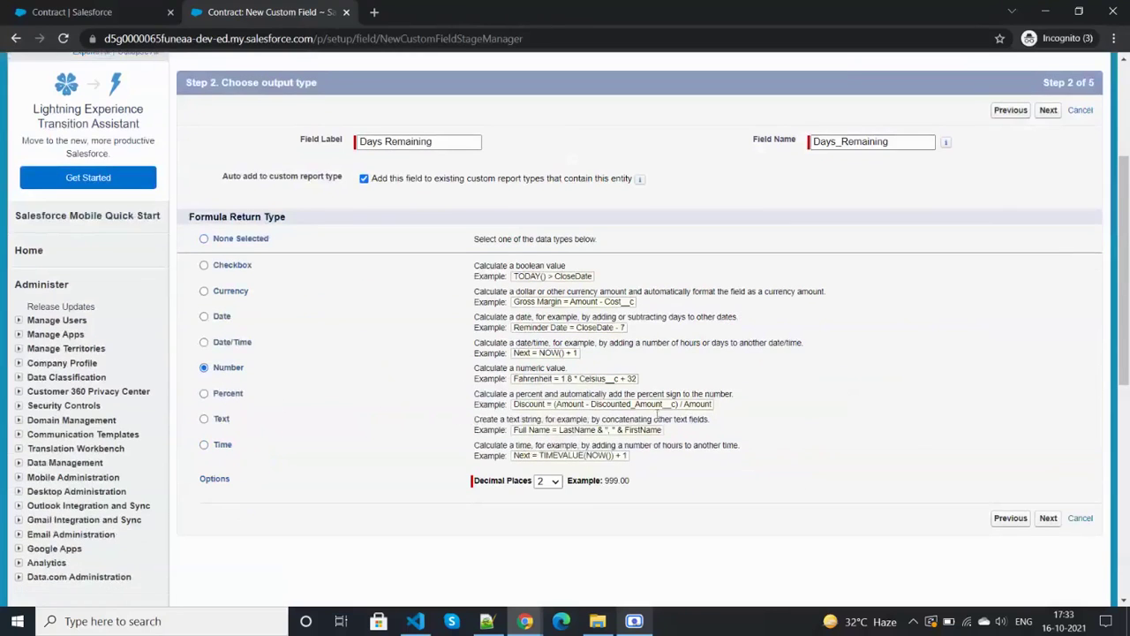
click(547, 481)
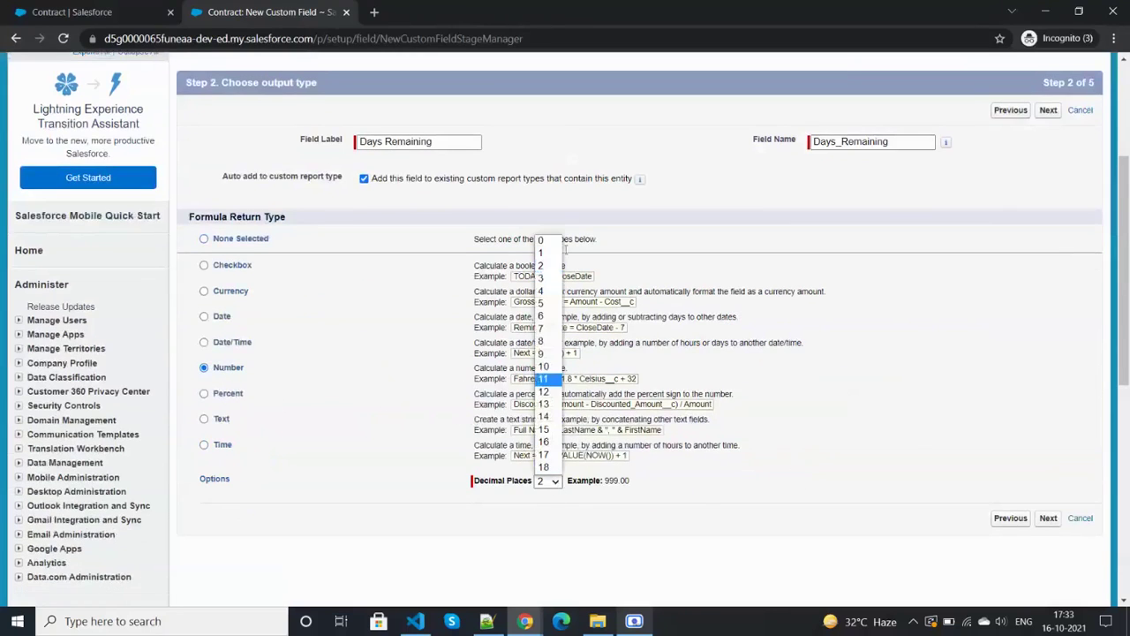
click(546, 240)
click(1048, 518)
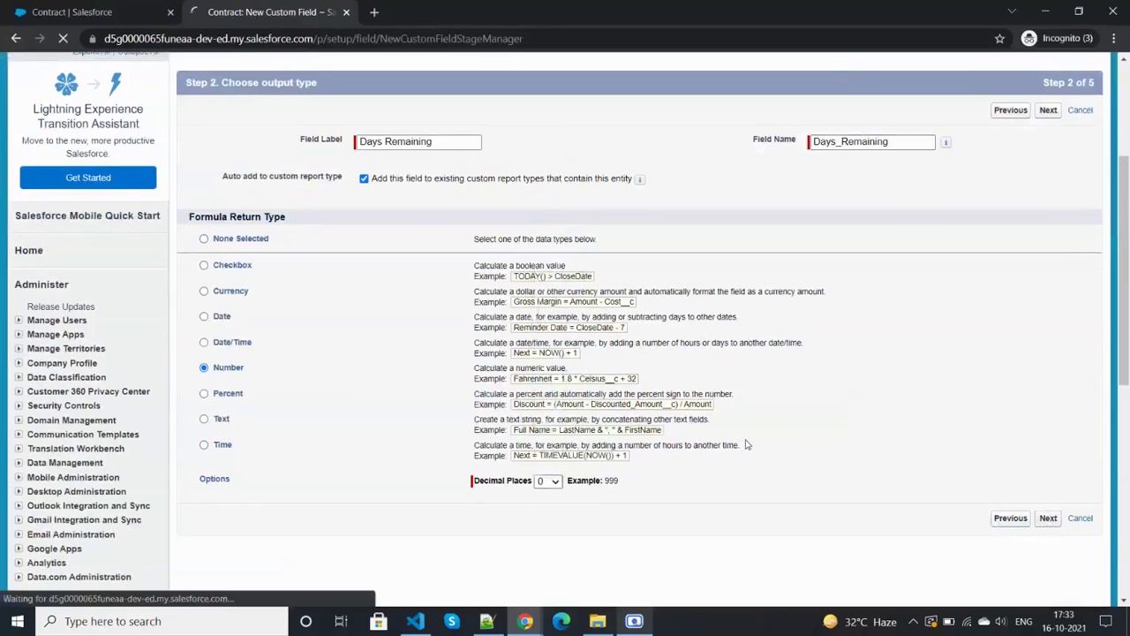
Step: Check the challenge's formula requirement and look through the Contract merge fields offered in the simple formula editor
key(alt+Tab)
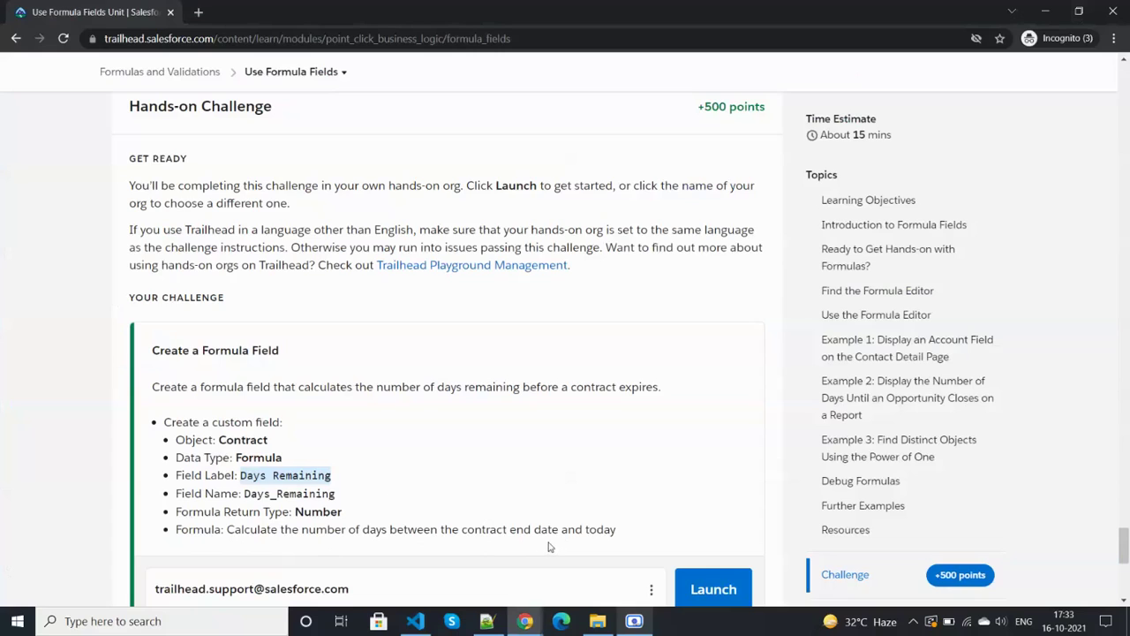
key(alt+Tab)
click(241, 499)
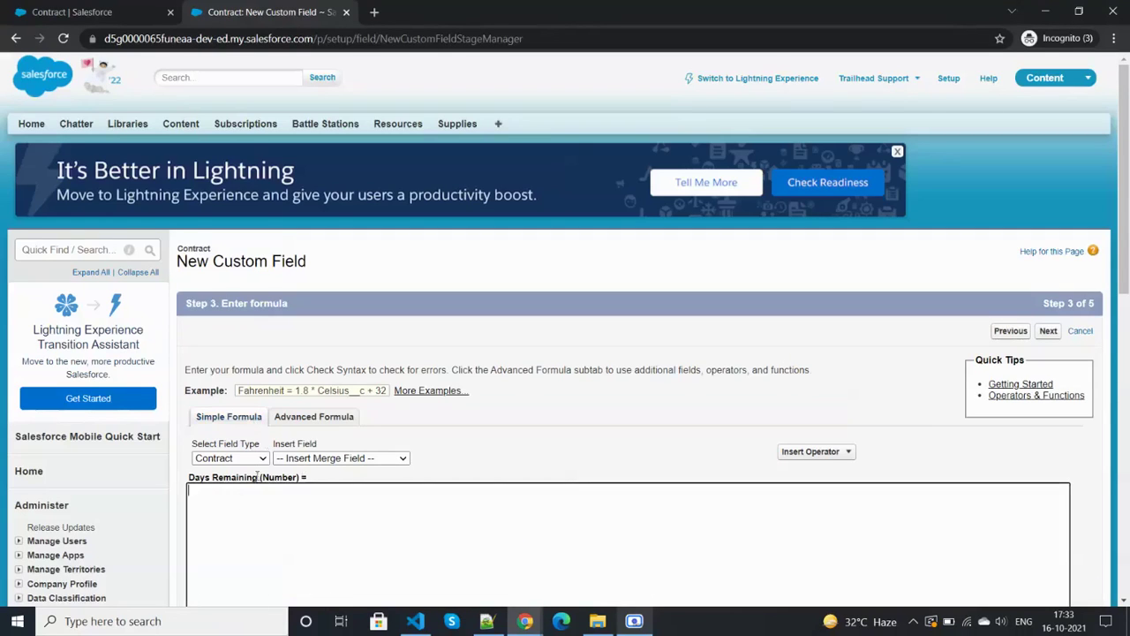
click(328, 458)
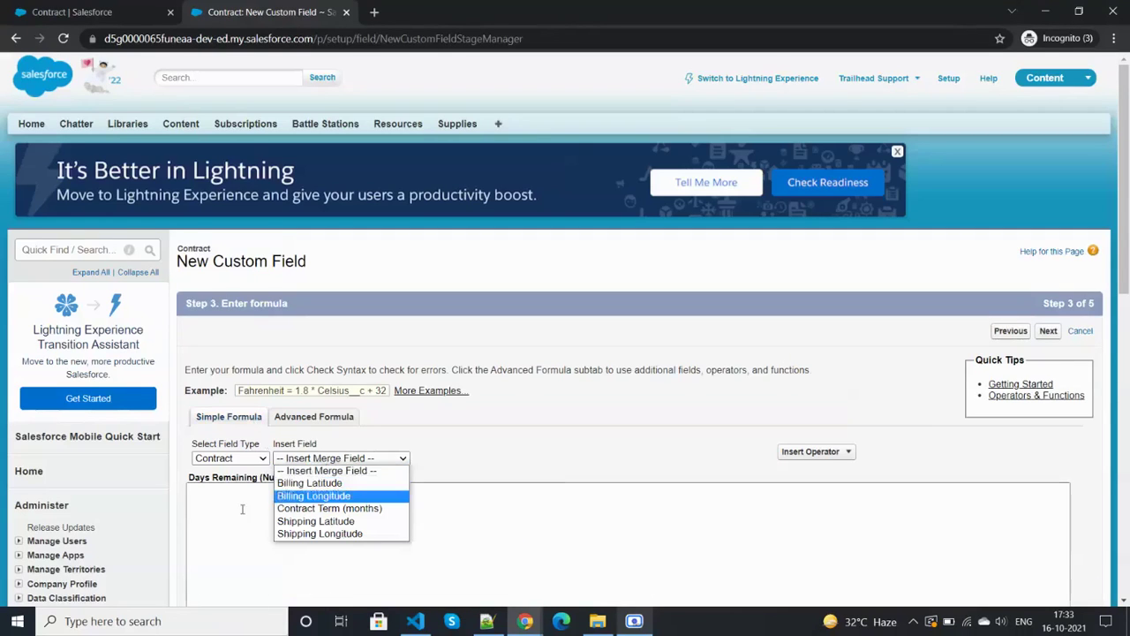
click(210, 515)
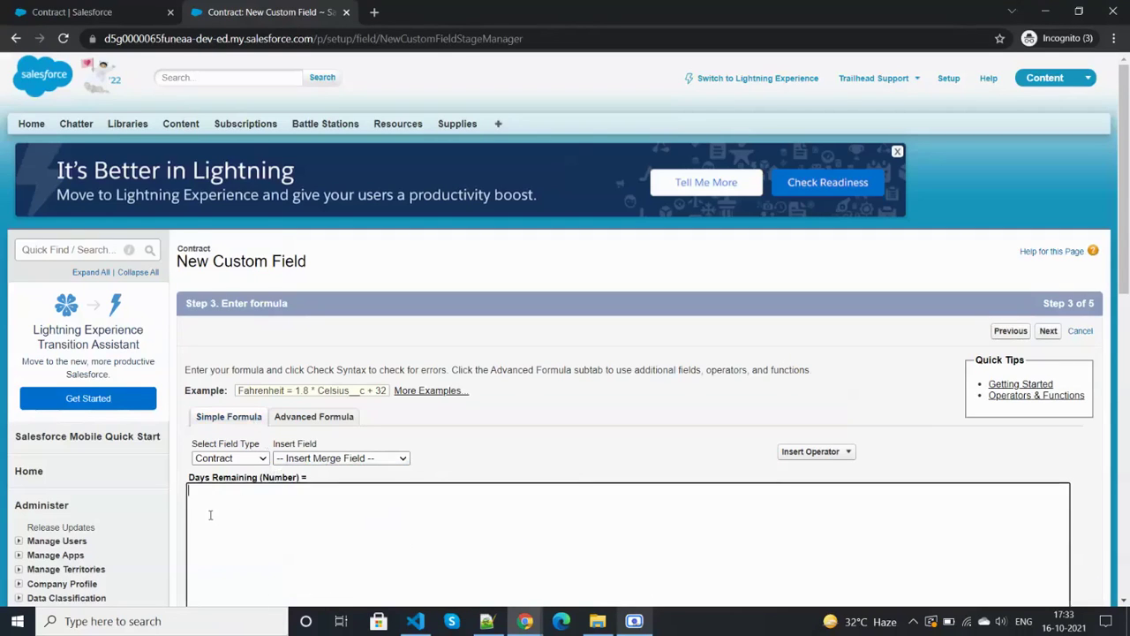
click(300, 463)
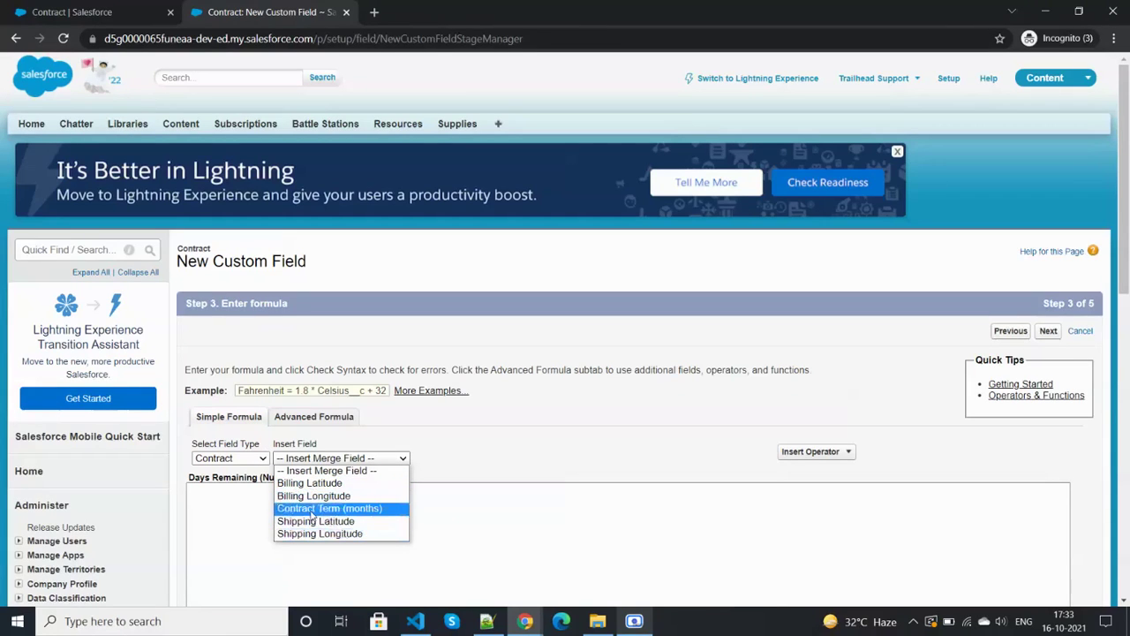
click(479, 520)
scroll(479, 520, down, 3)
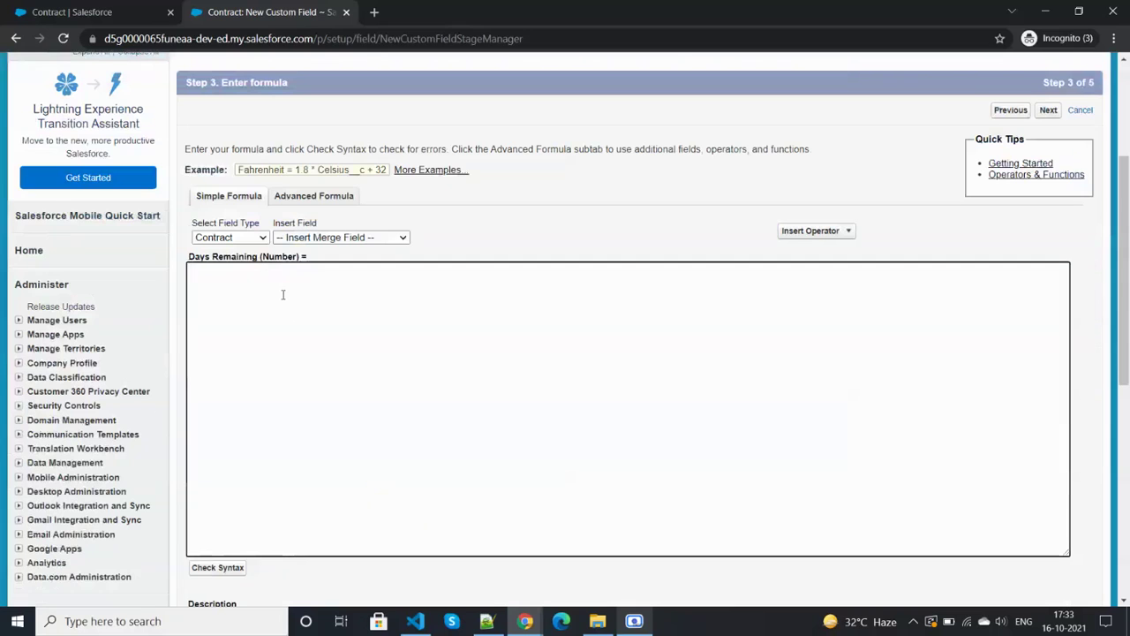
Step: Switch to the advanced formula editor and insert the Contract End Date field into the Days Remaining formula
click(346, 196)
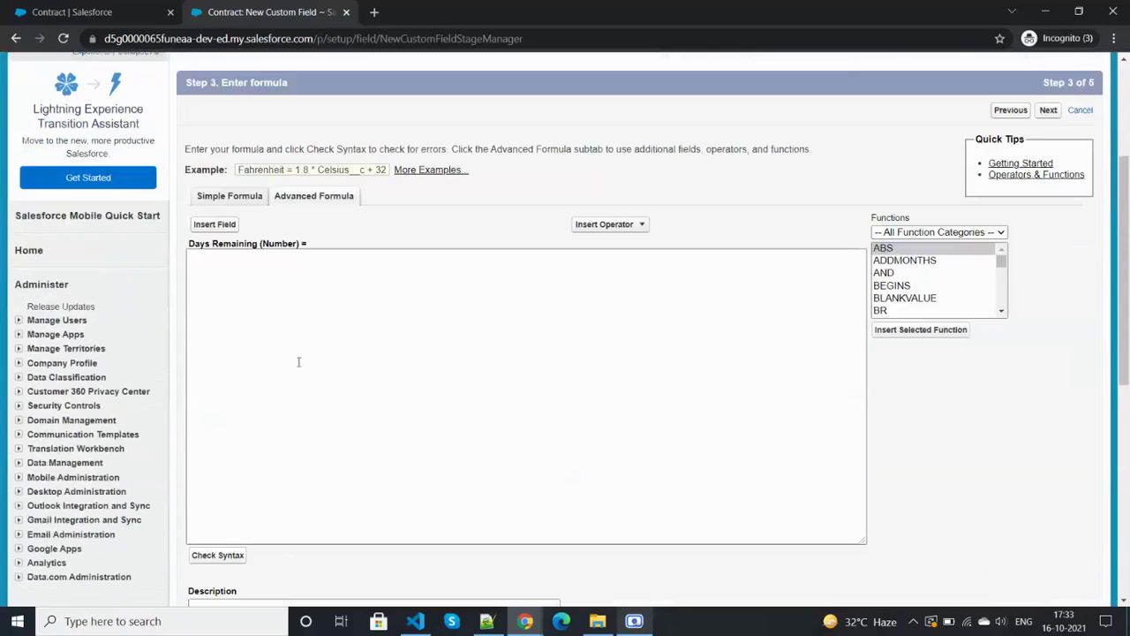
click(216, 226)
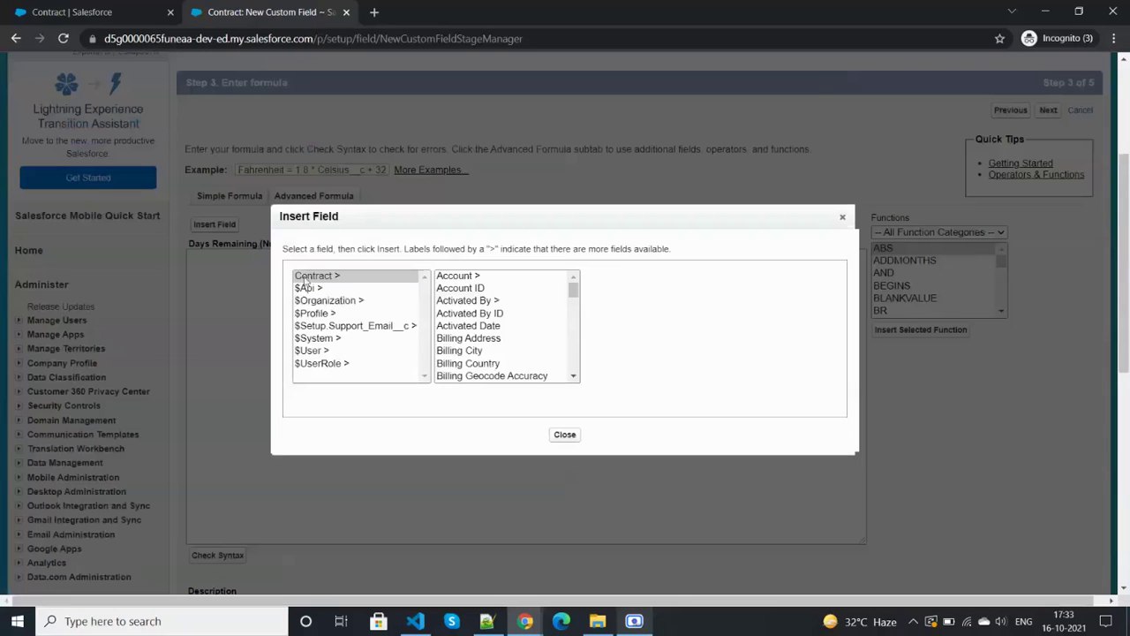
drag(573, 376, 573, 378)
drag(573, 276, 575, 277)
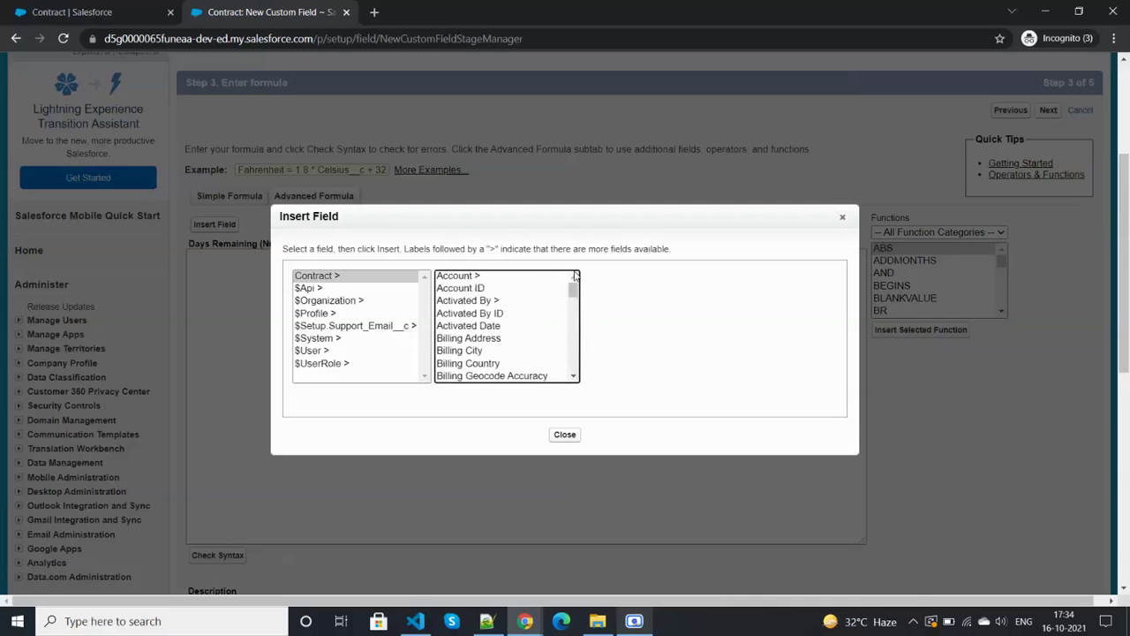
drag(570, 301, 573, 323)
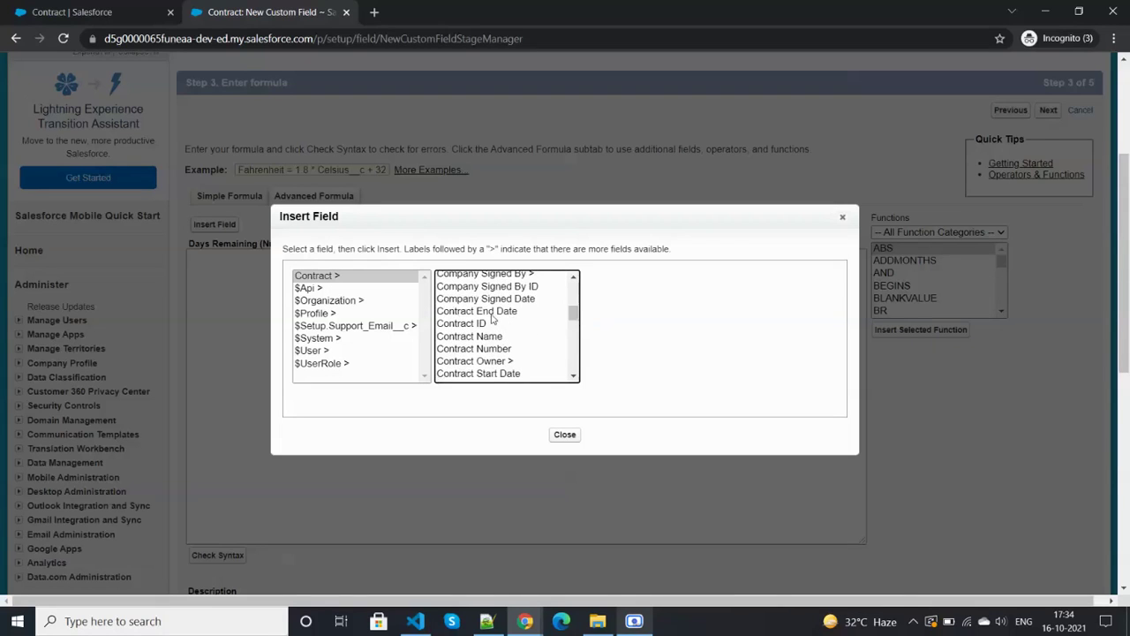
click(491, 315)
click(626, 352)
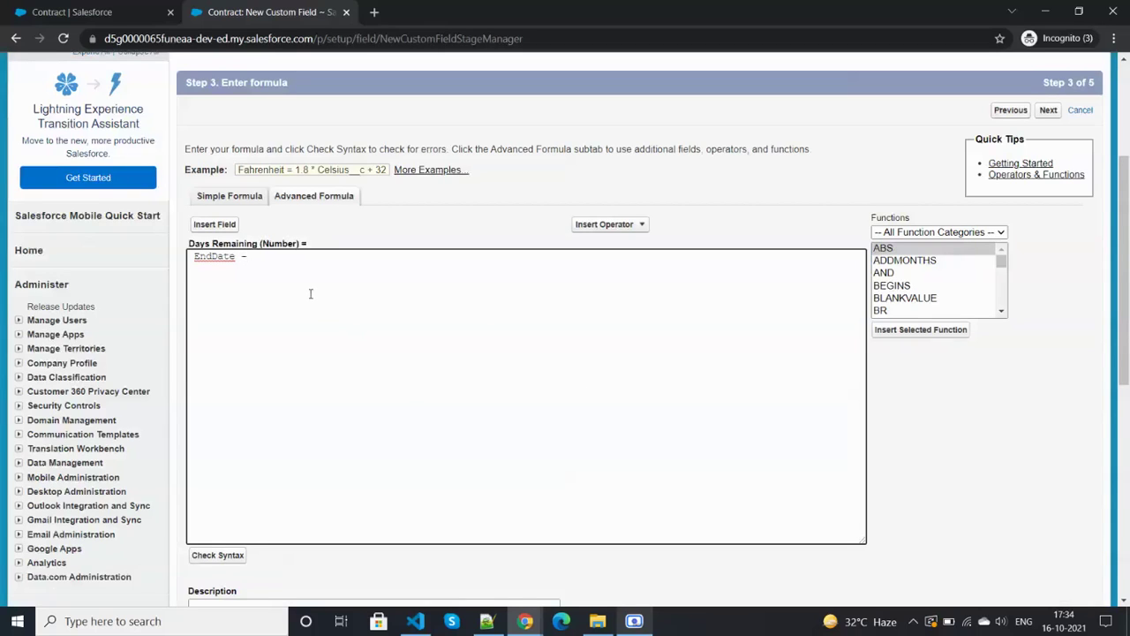
Step: Insert the TODAY function to complete the formula as EndDate - TODAY() and check its syntax
click(1002, 312)
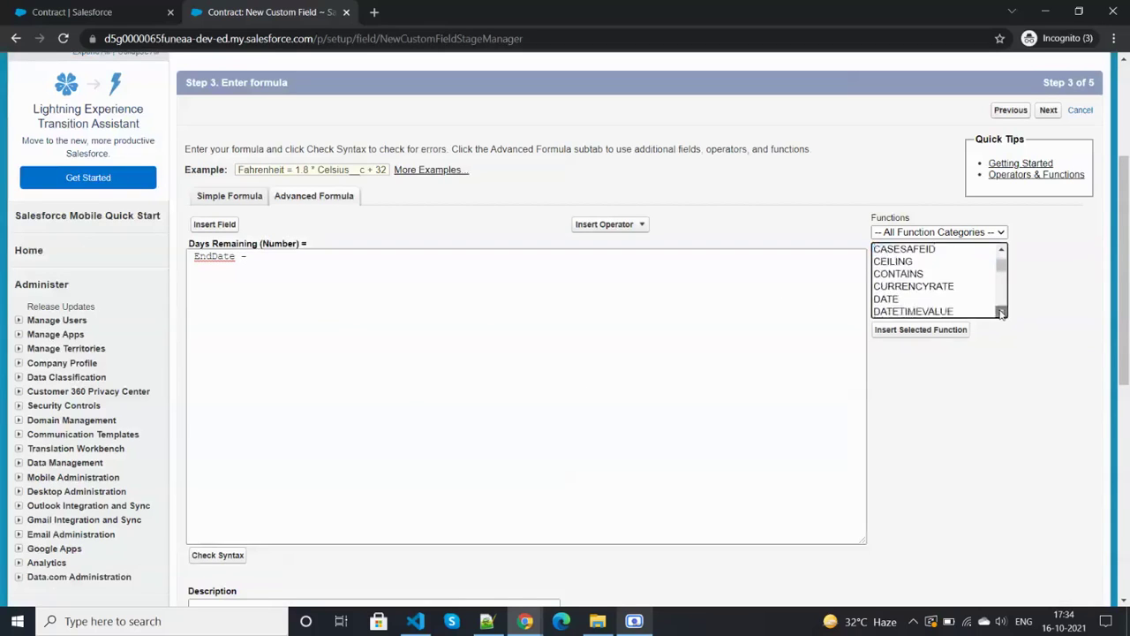
drag(1003, 313, 1003, 312)
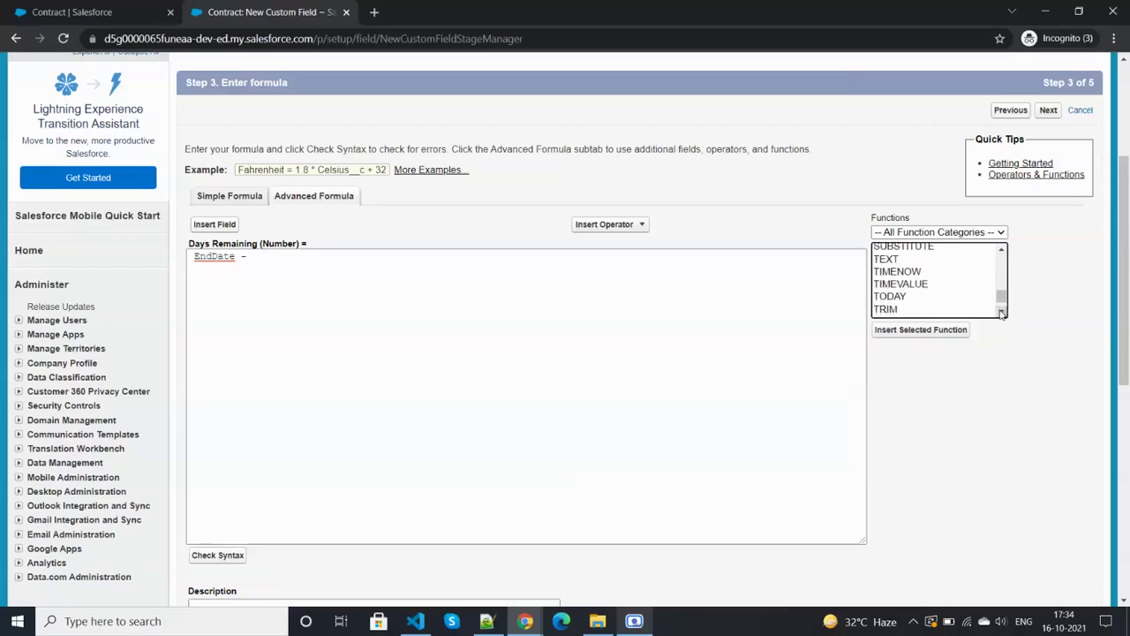
click(888, 297)
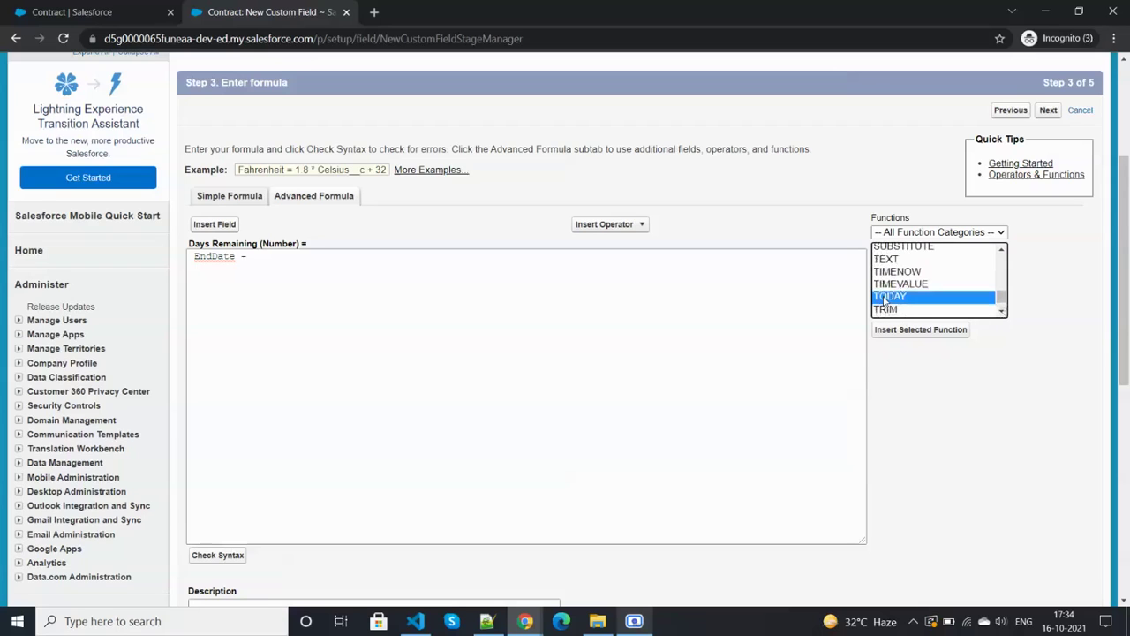
click(921, 329)
click(218, 555)
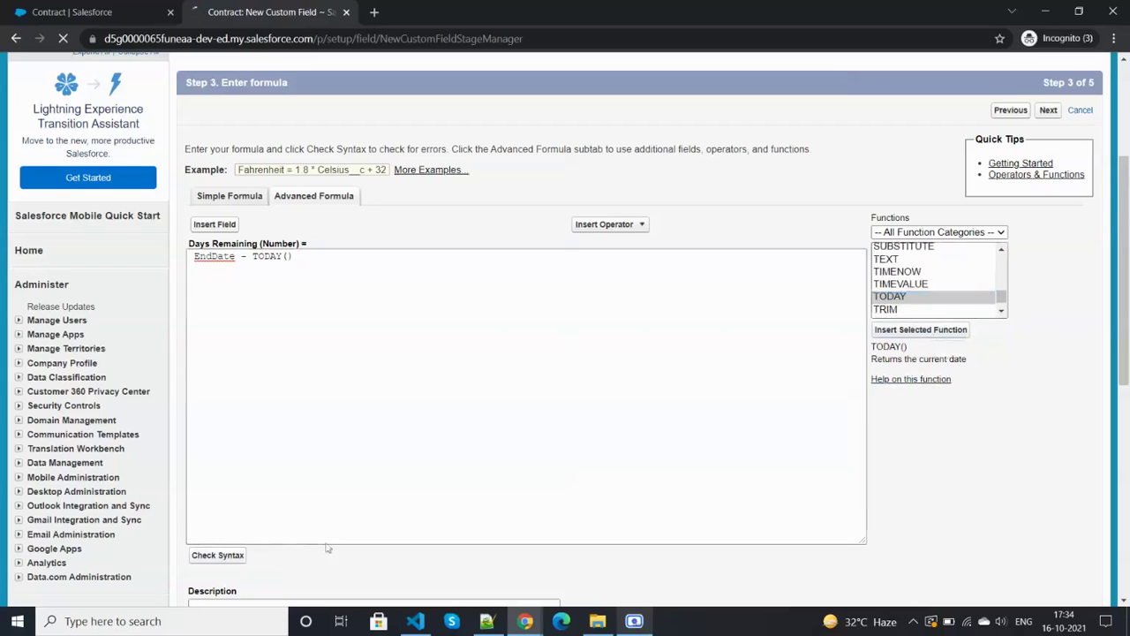
Step: Make the Days Remaining field visible to all profiles and save it with the Contract Layout selected
scroll(362, 519, down, 5)
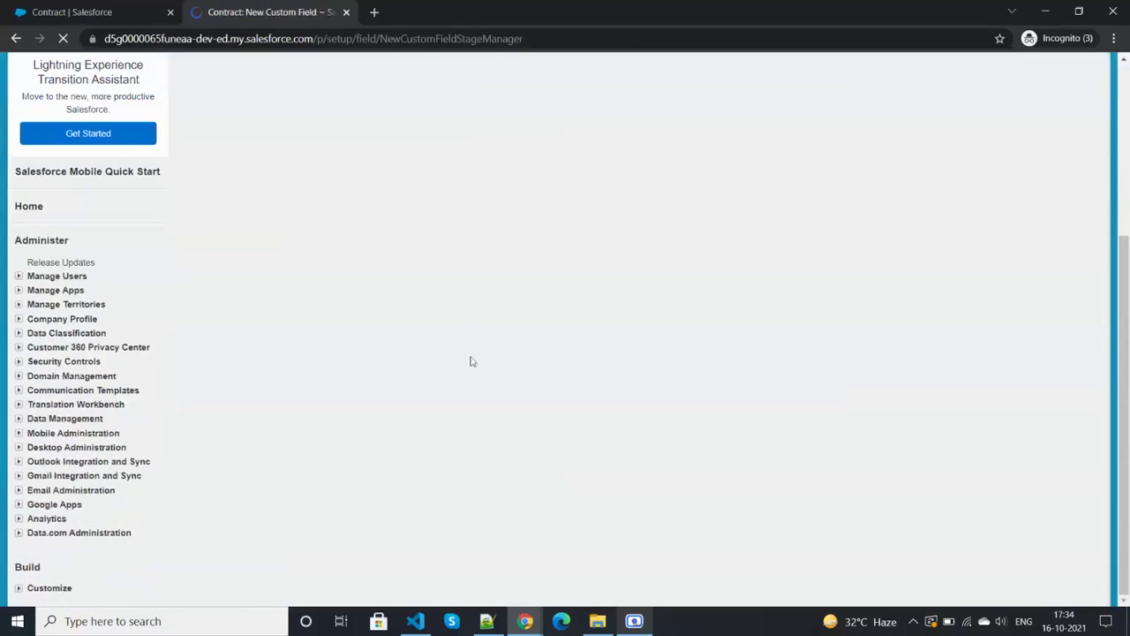
scroll(560, 331, down, 5)
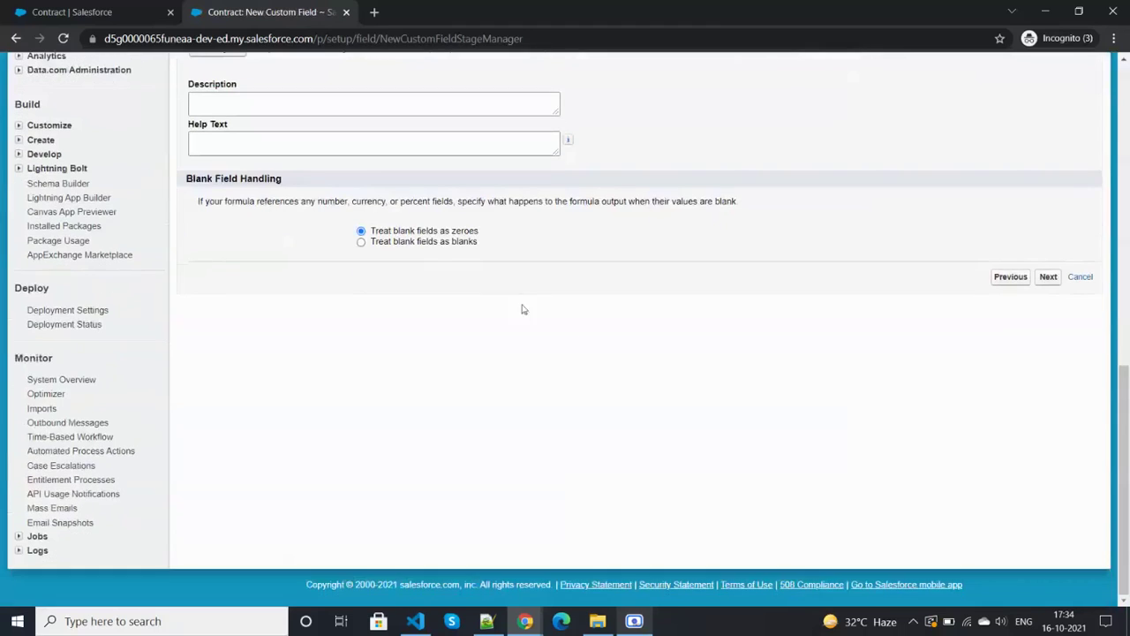
click(1048, 277)
scroll(468, 373, down, 3)
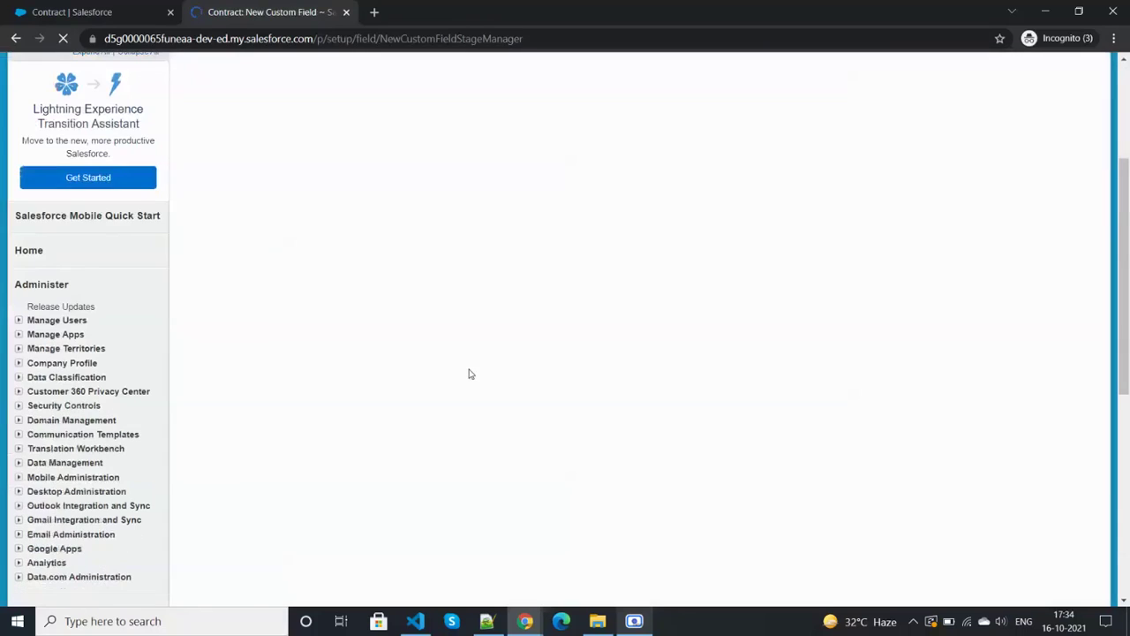
click(826, 239)
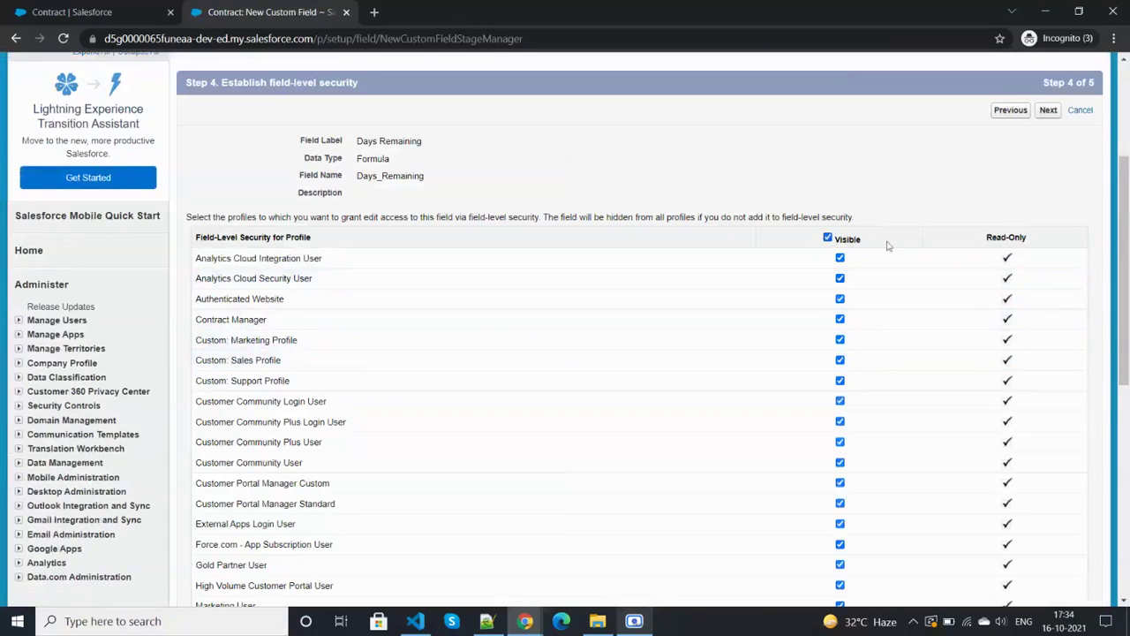
scroll(933, 280, down, 6)
click(1049, 326)
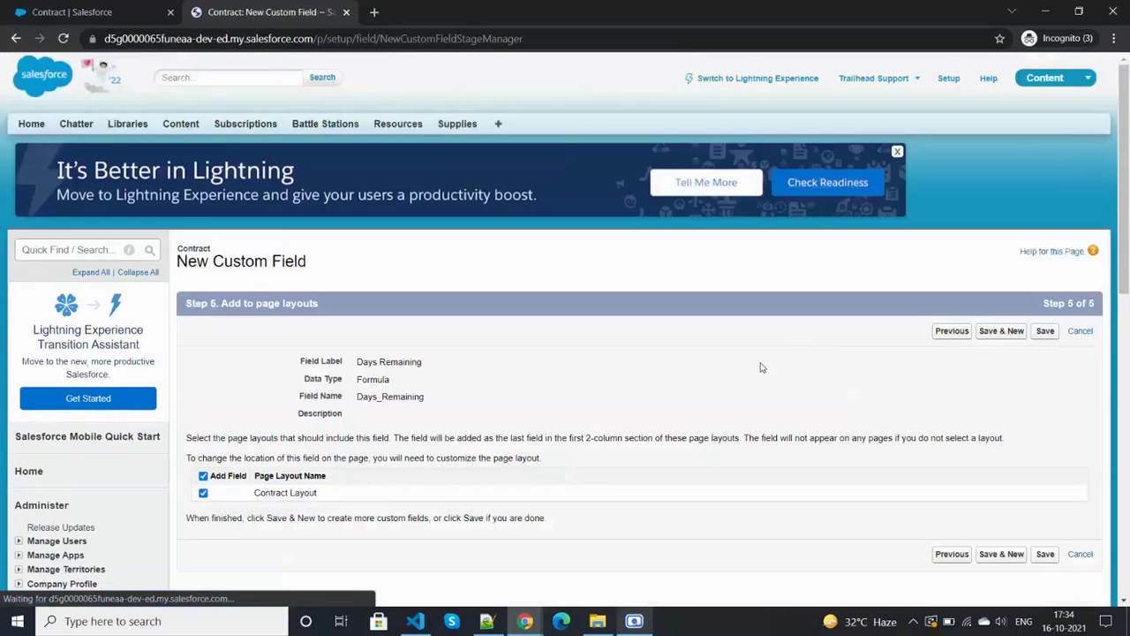
click(1047, 556)
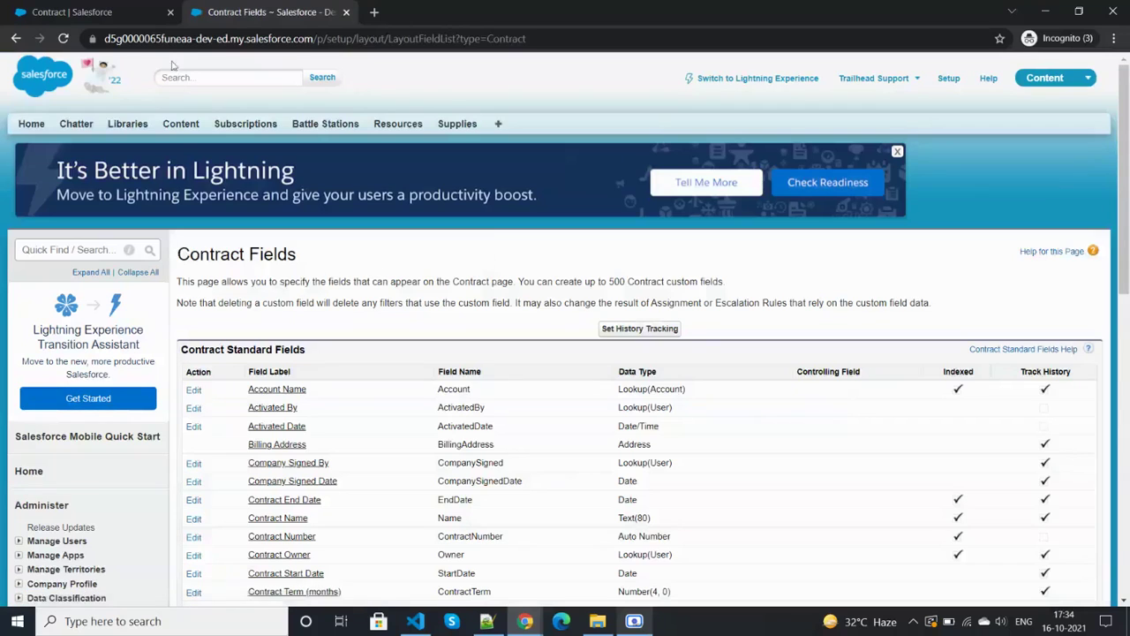
Step: Go back to the Contract object in Object Manager and open its Contract Layout page layout in Salesforce Classic
click(113, 10)
click(97, 250)
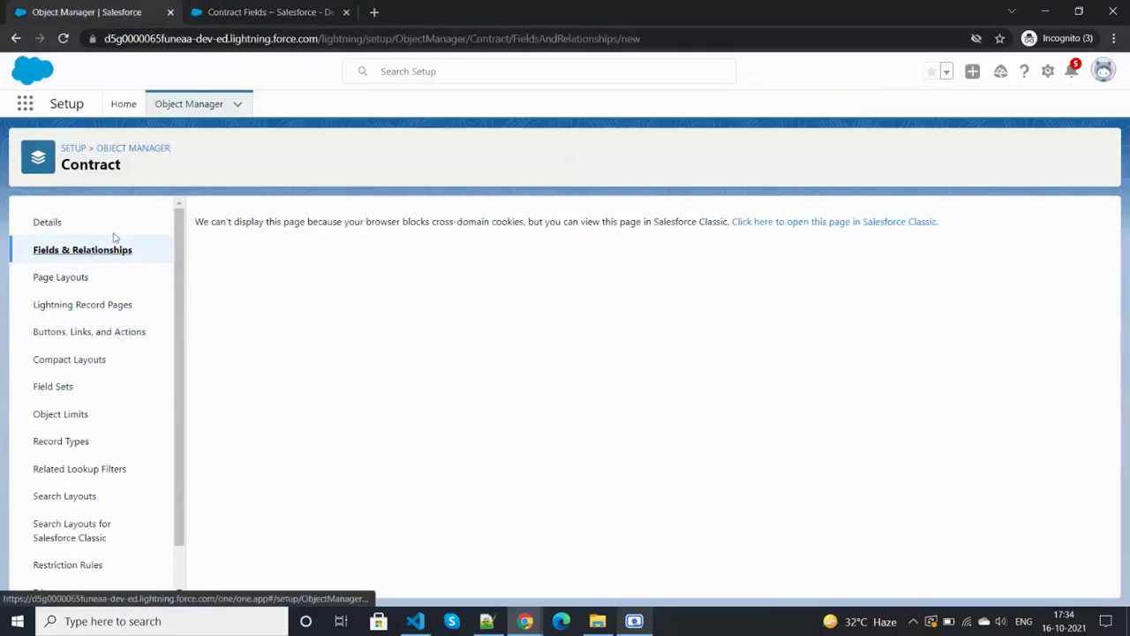
click(78, 281)
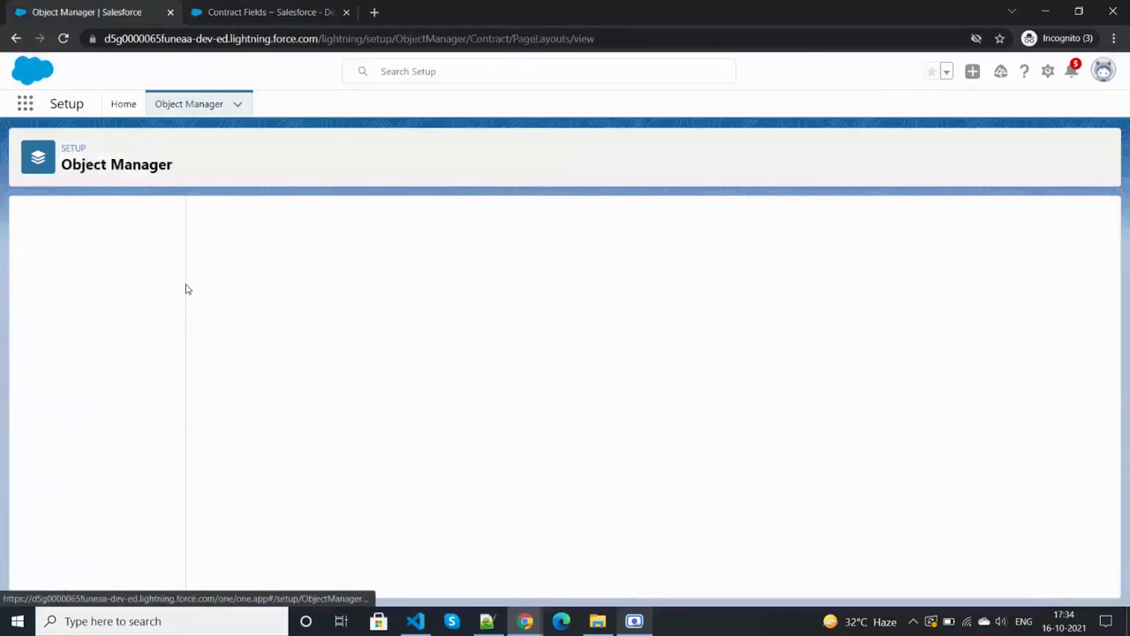
click(238, 287)
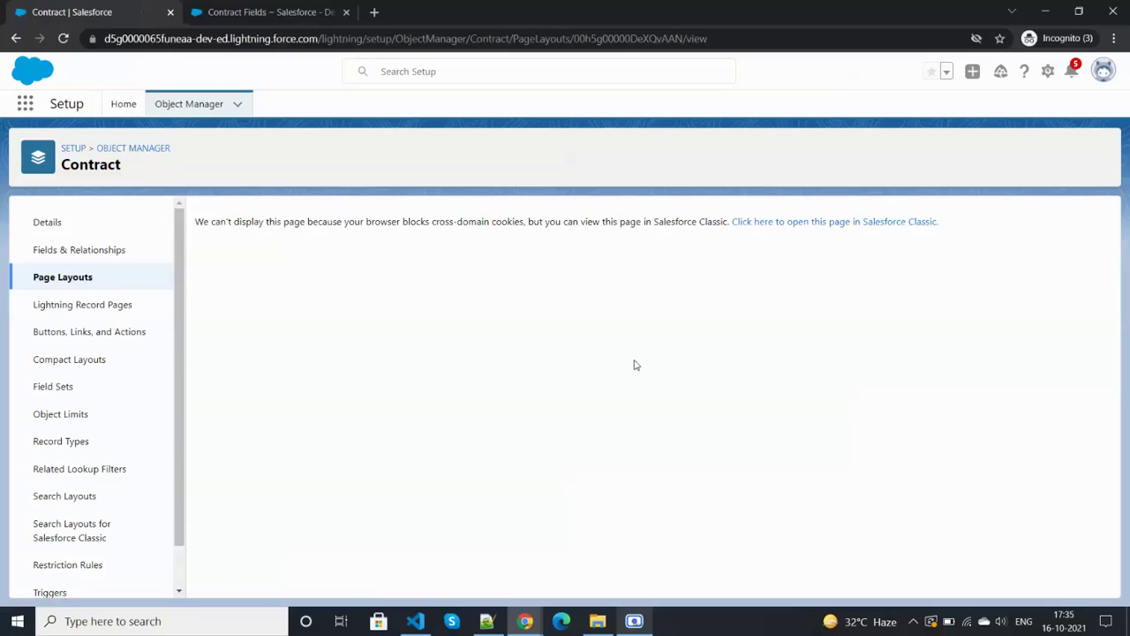
click(856, 222)
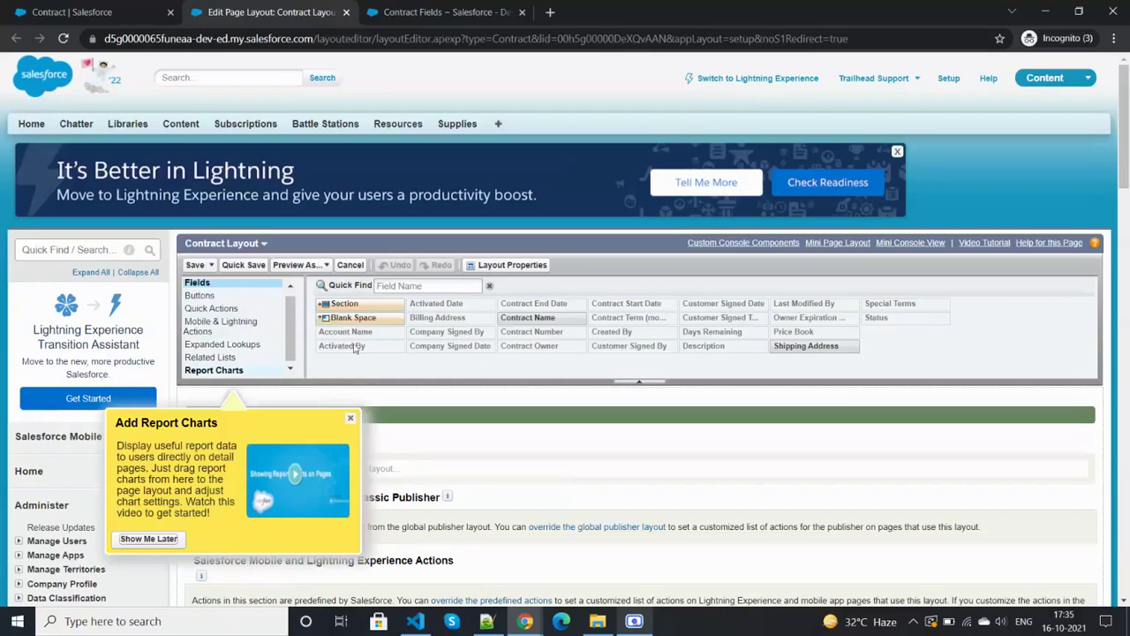
Step: Dismiss the report charts tip, locate the Days Remaining field on the Contract Layout, and quick-save the layout
click(351, 418)
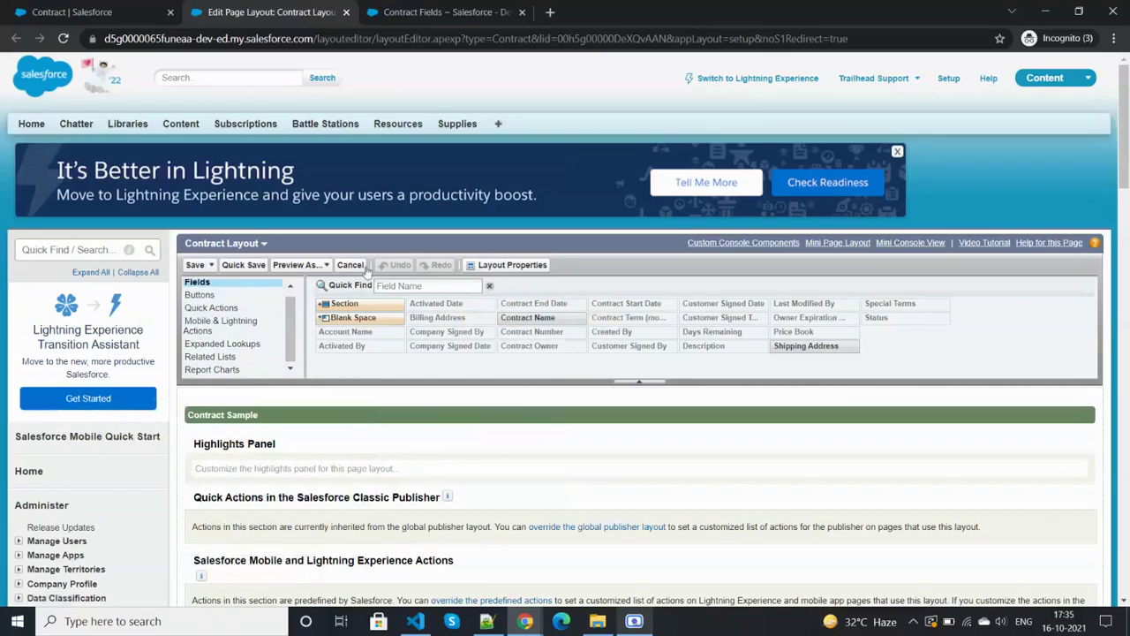
click(403, 286)
text(Da)
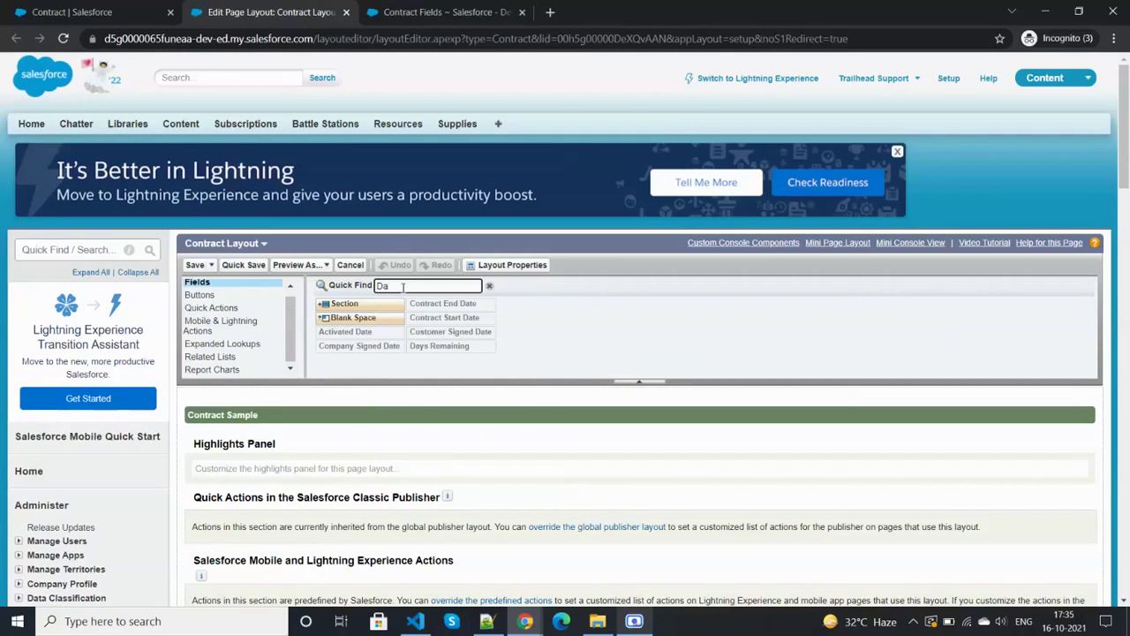
key(BackSpace)
scroll(450, 353, down, 5)
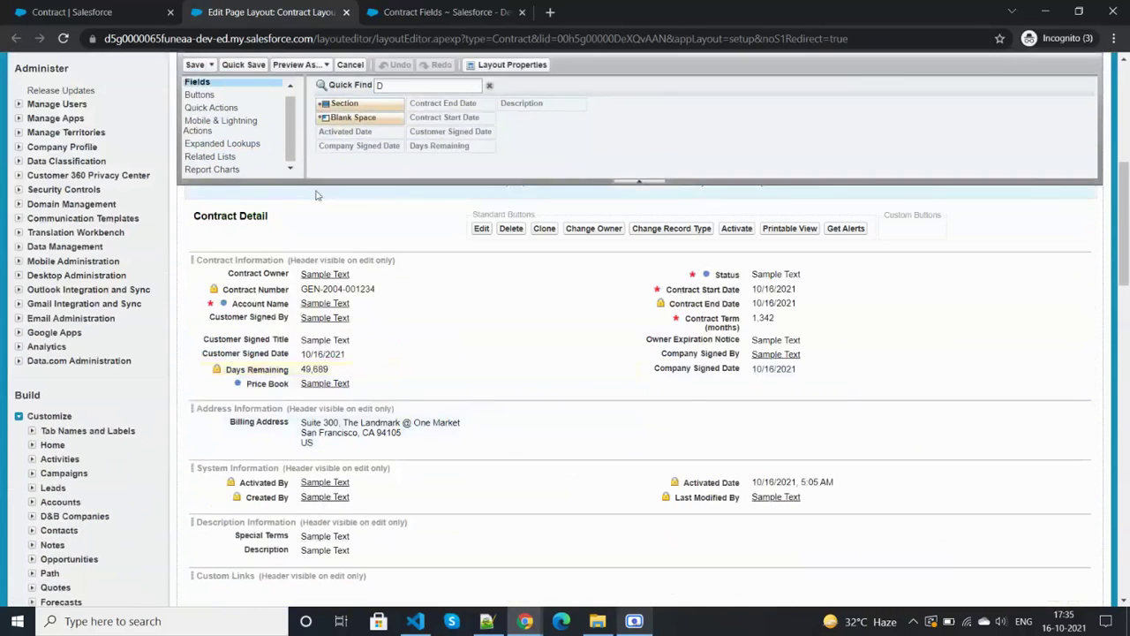
scroll(309, 431, up, 5)
click(243, 266)
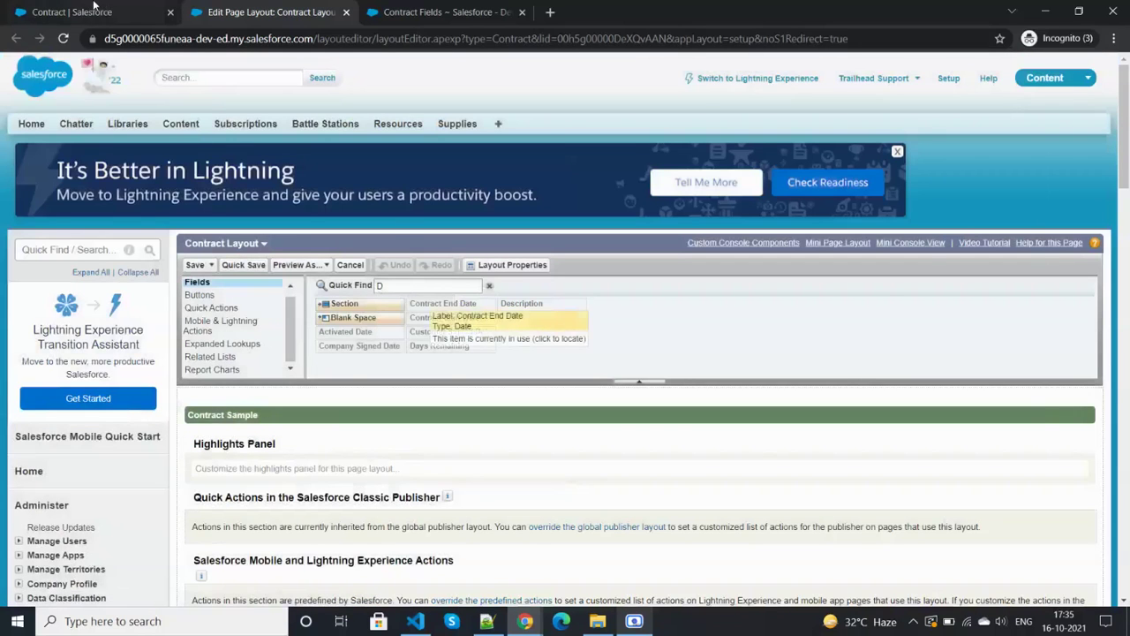
Step: Switch to the Trailhead Use Formula Fields unit and submit the Create a Formula Field challenge for checking
key(alt+Tab)
scroll(468, 558, down, 3)
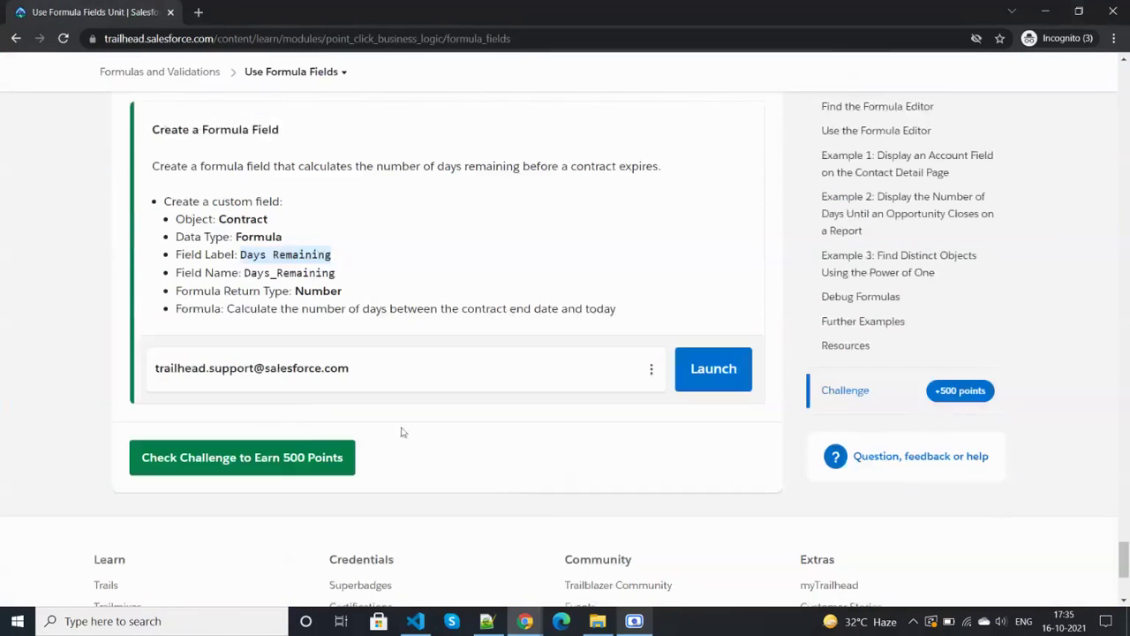
click(295, 456)
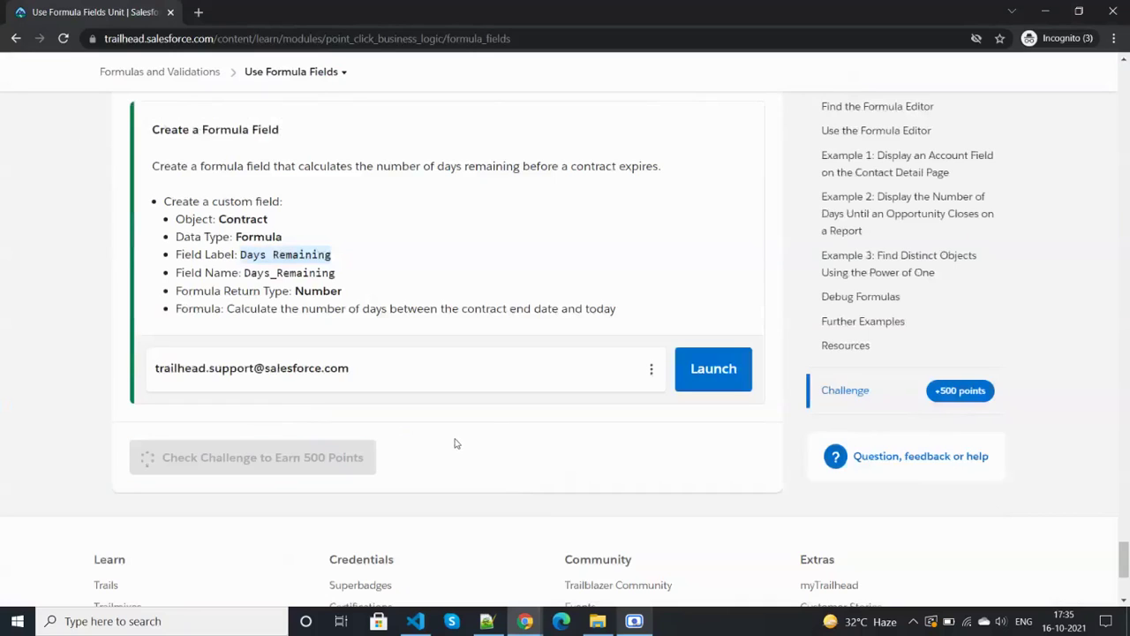